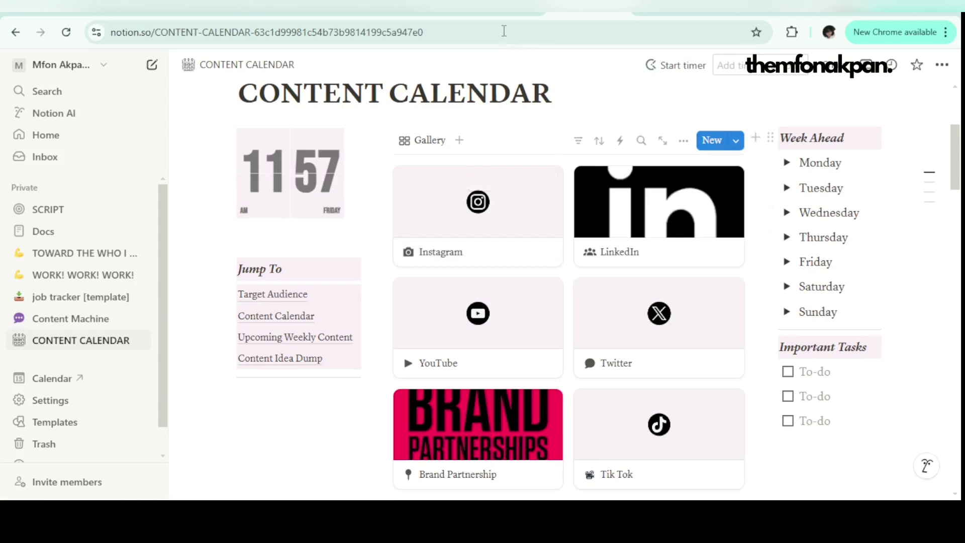
- Switch to Trello and examine the Simple Project Board template
click(490, 15)
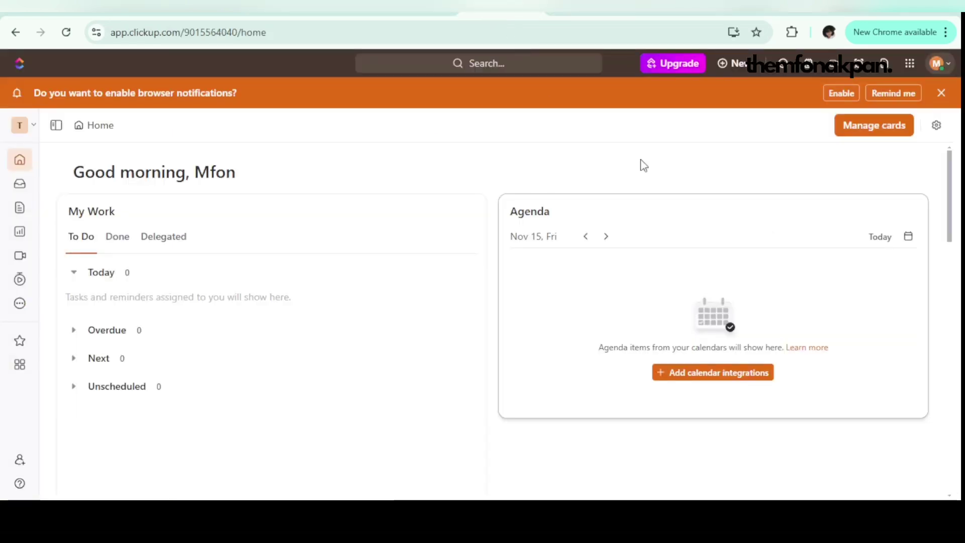
click(741, 13)
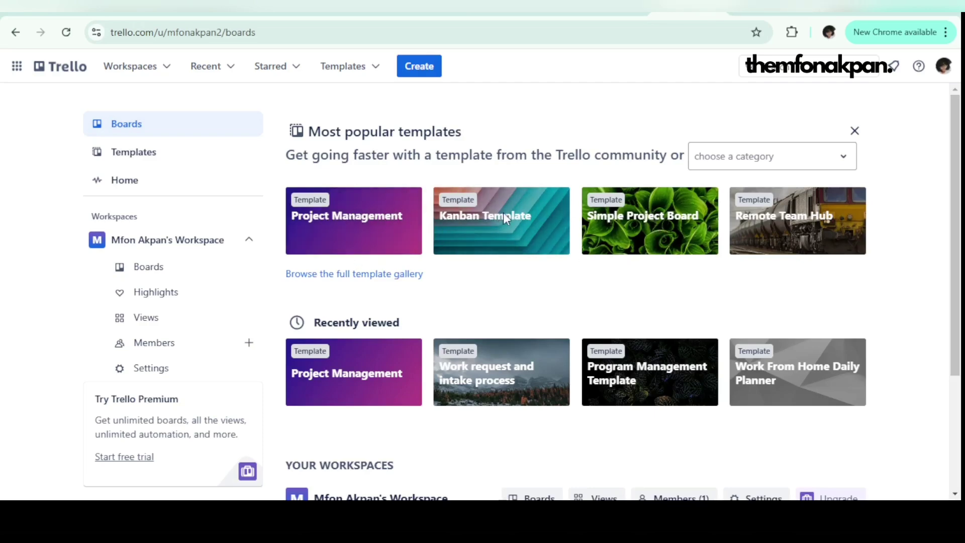
click(353, 221)
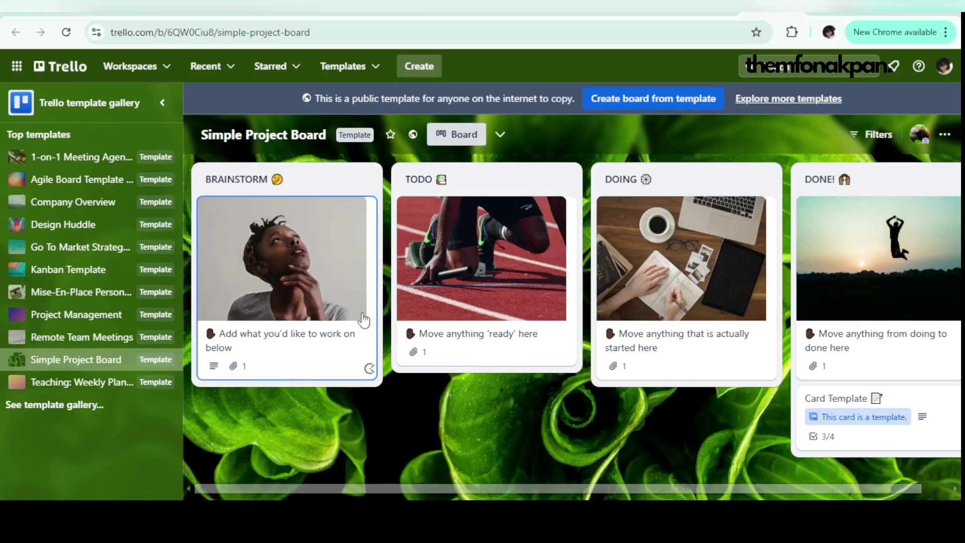
key(alt+Left)
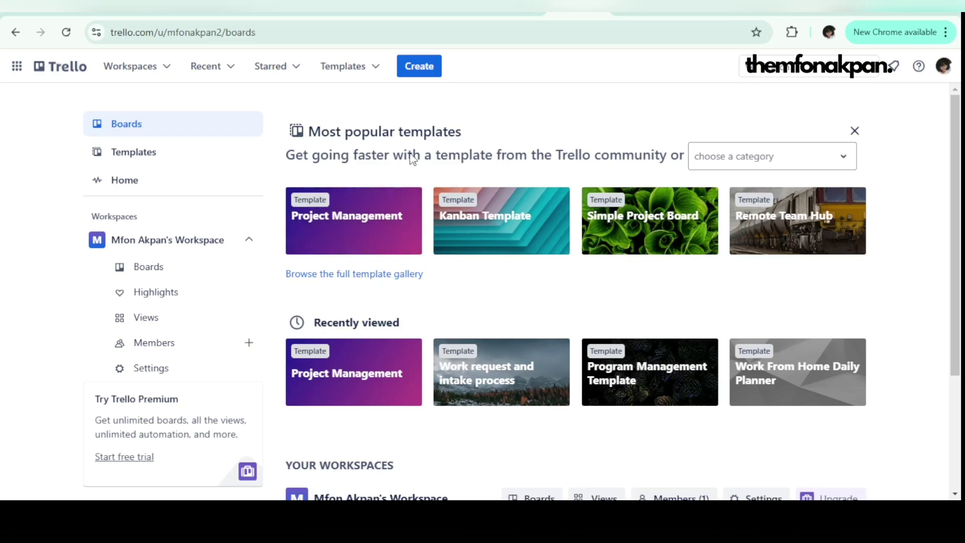
- Start a new blank board titled SOCIAL MEDIA CONTENT CALENDAR
click(427, 78)
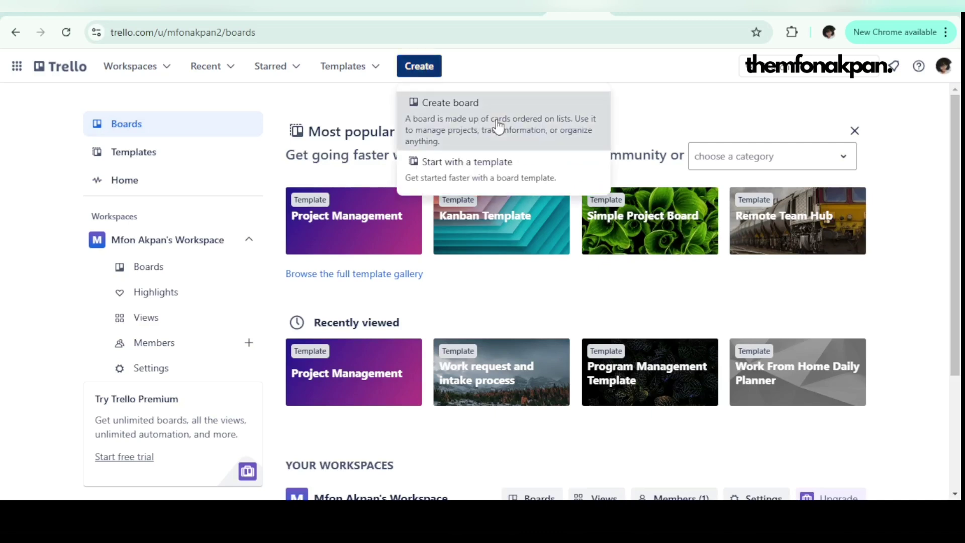
click(497, 126)
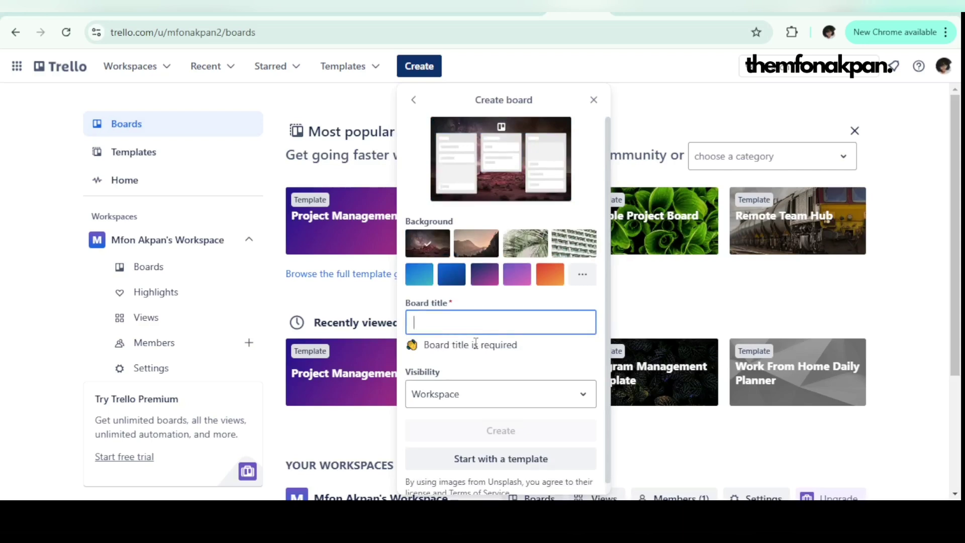
text(SO)
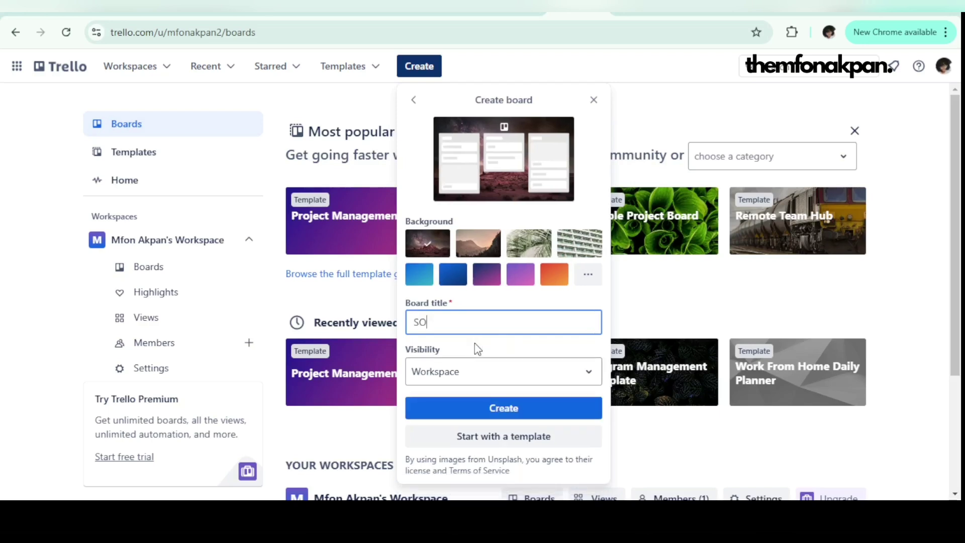
text(CILAAL MEDIA CONTENT)
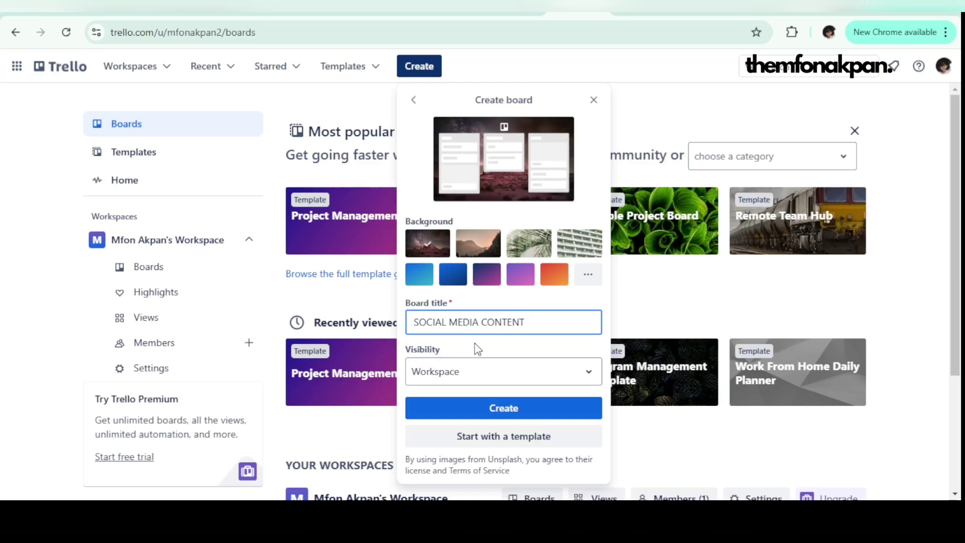
text(CALENDAR)
- Review the visibility and background options, then create the board with Workspace visibility
click(565, 381)
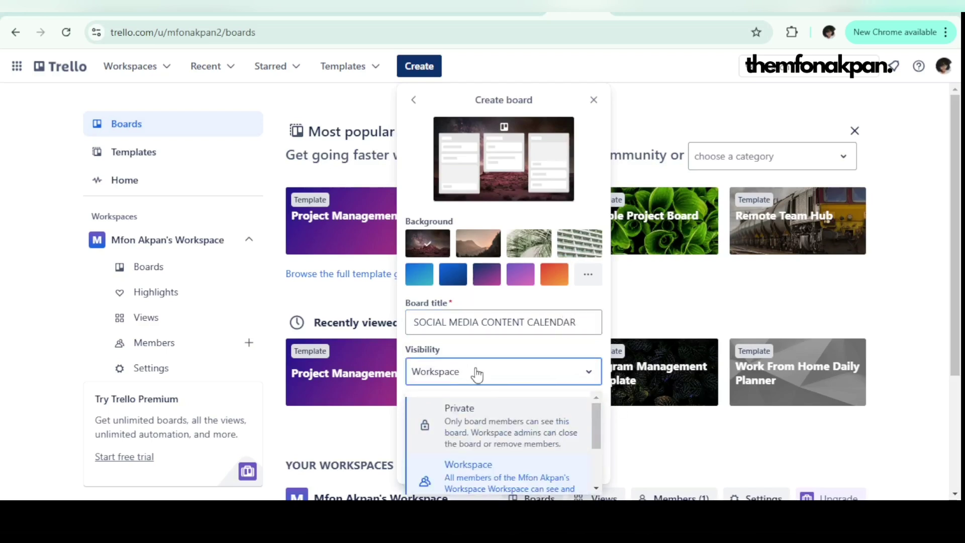
scroll(528, 467, down, 2)
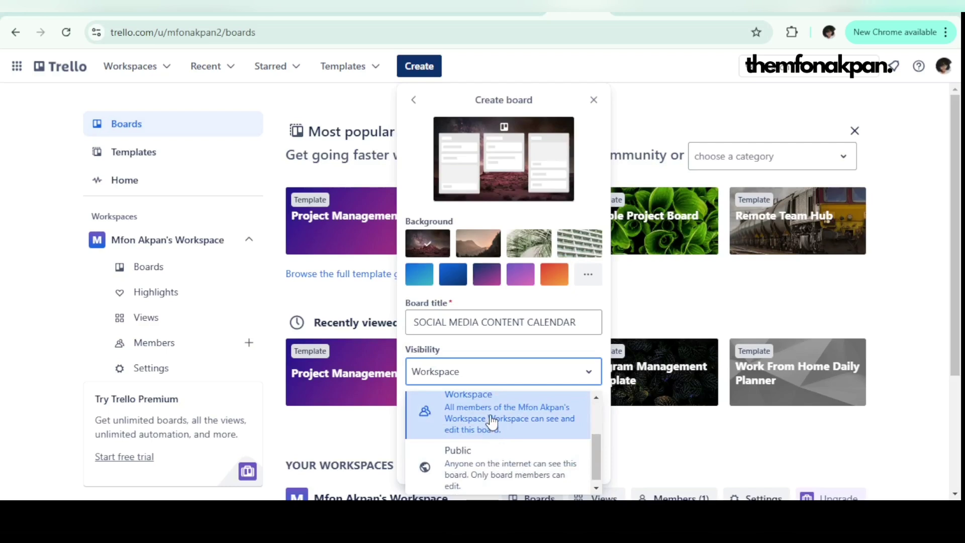
scroll(492, 423, up, 2)
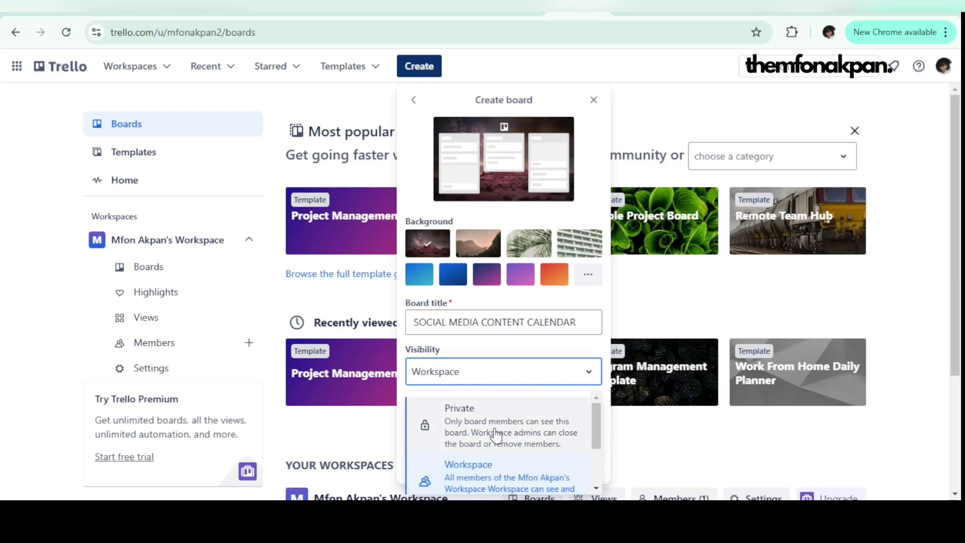
scroll(517, 437, down, 2)
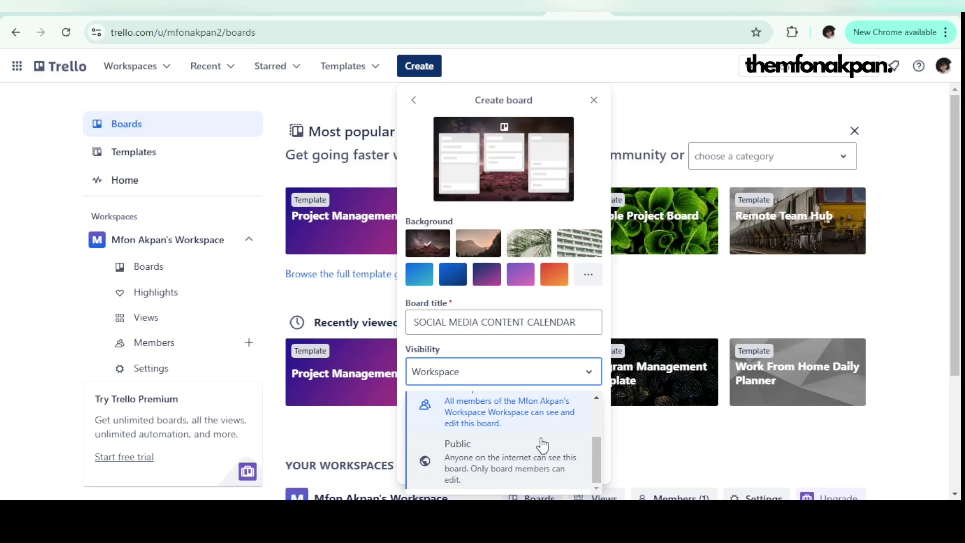
scroll(539, 456, up, 2)
click(444, 462)
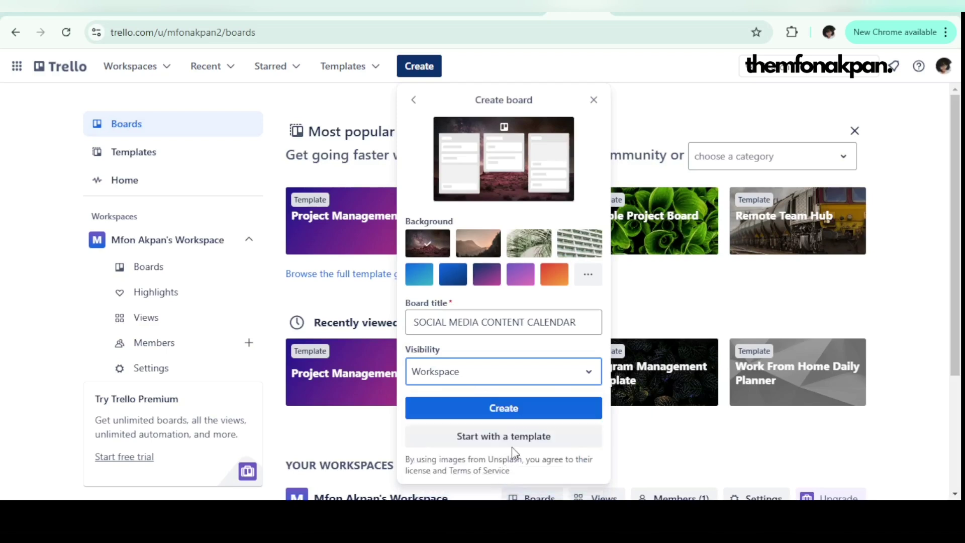
click(588, 275)
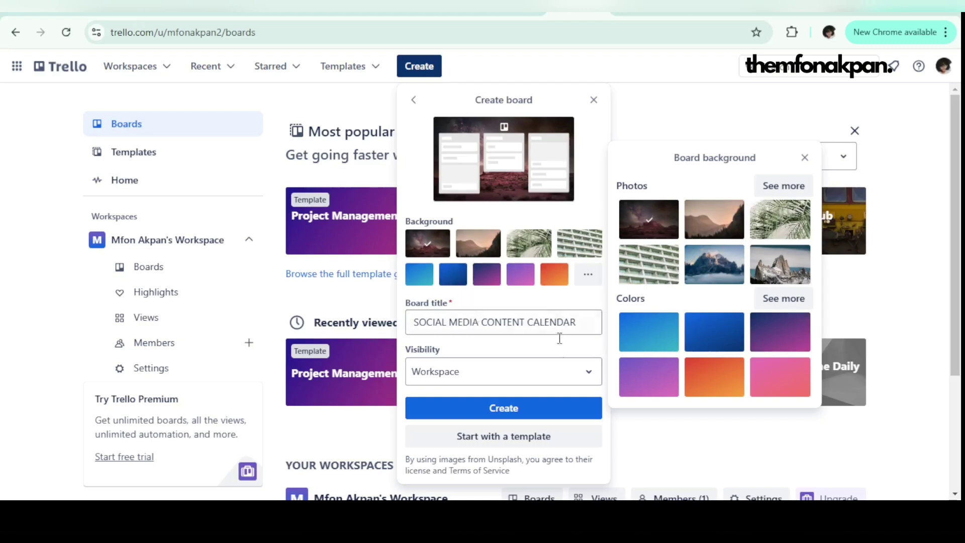
click(513, 406)
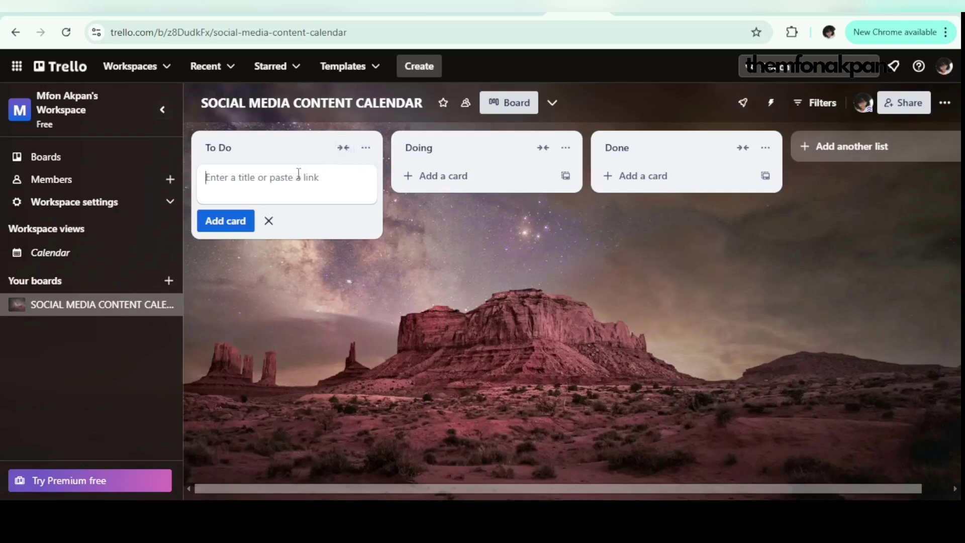
- Rename the To Do list as THINK TANK
click(233, 149)
click(232, 149)
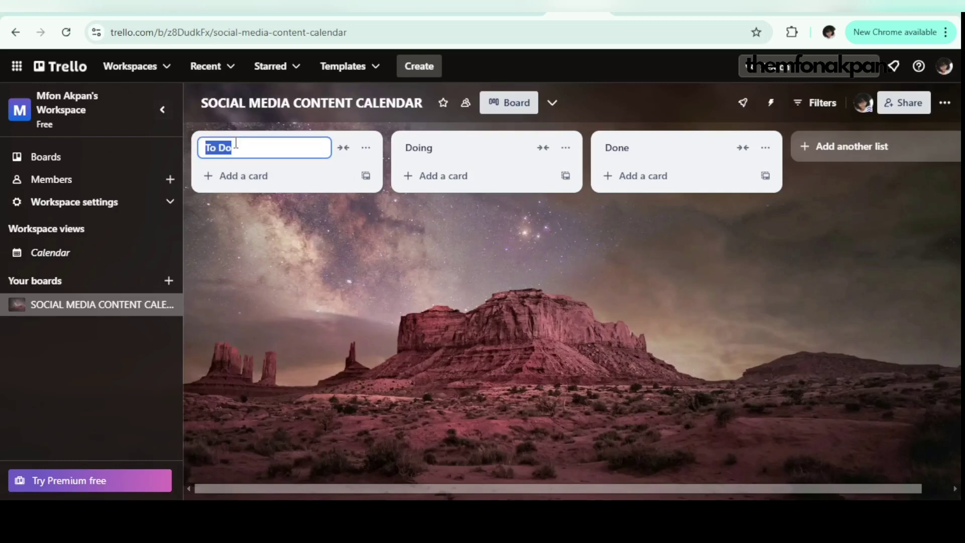
key(BackSpace)
text(THINK TANK)
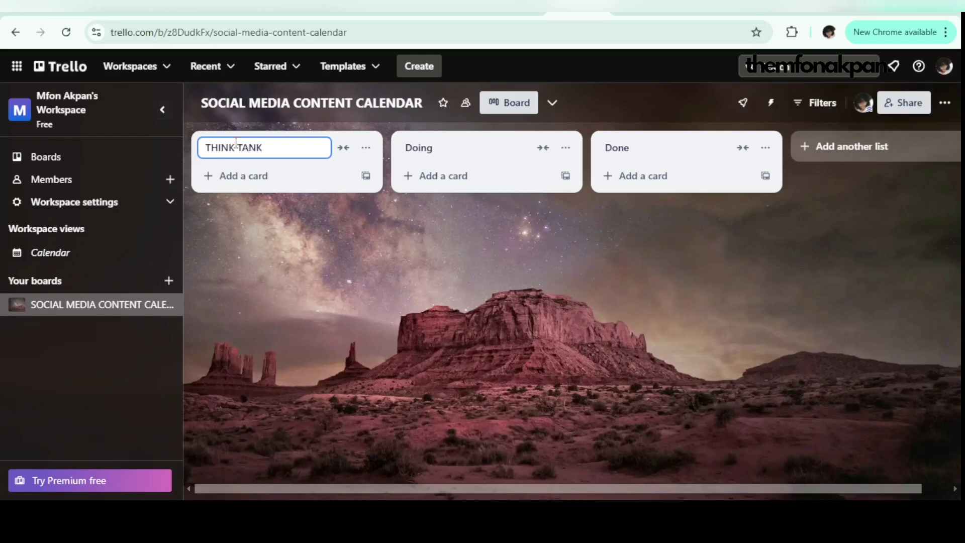
click(288, 258)
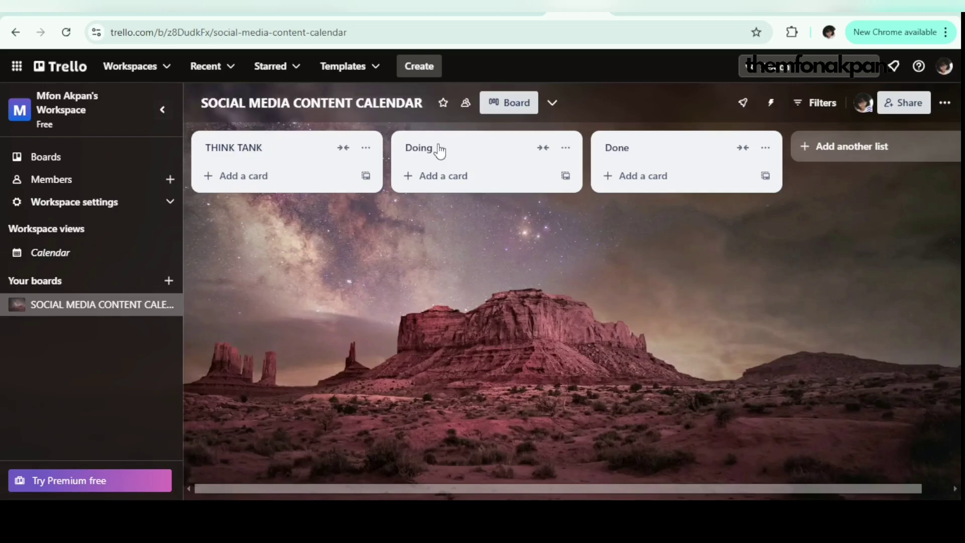
- Rename the Doing list as RESEARCH and the Done list as SCRIPTING
click(421, 154)
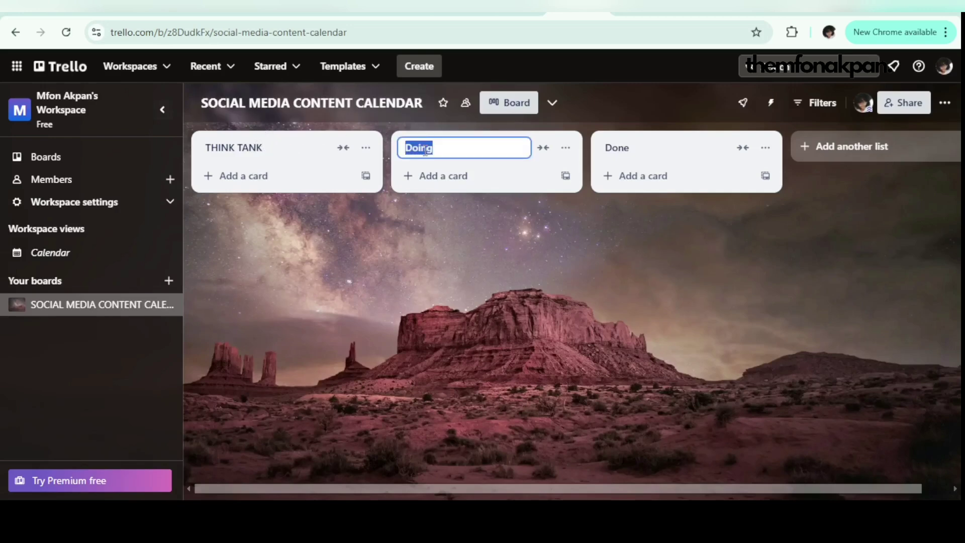
text(RESEARCH)
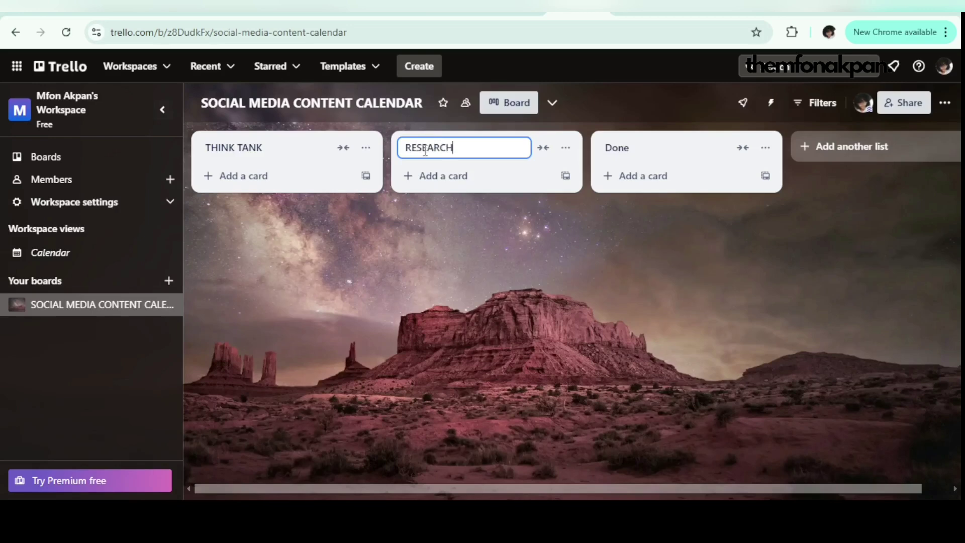
click(511, 229)
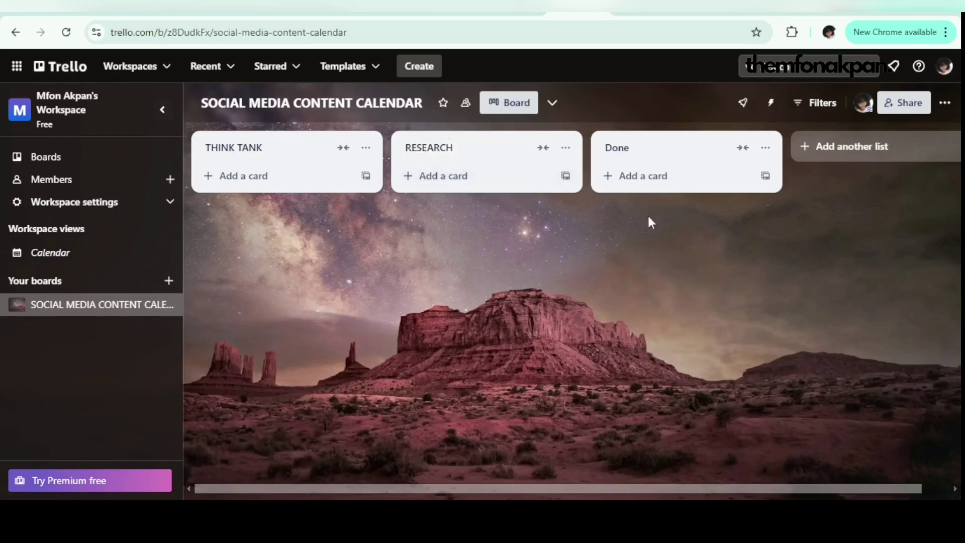
click(657, 151)
text(SCRIPTIMN)
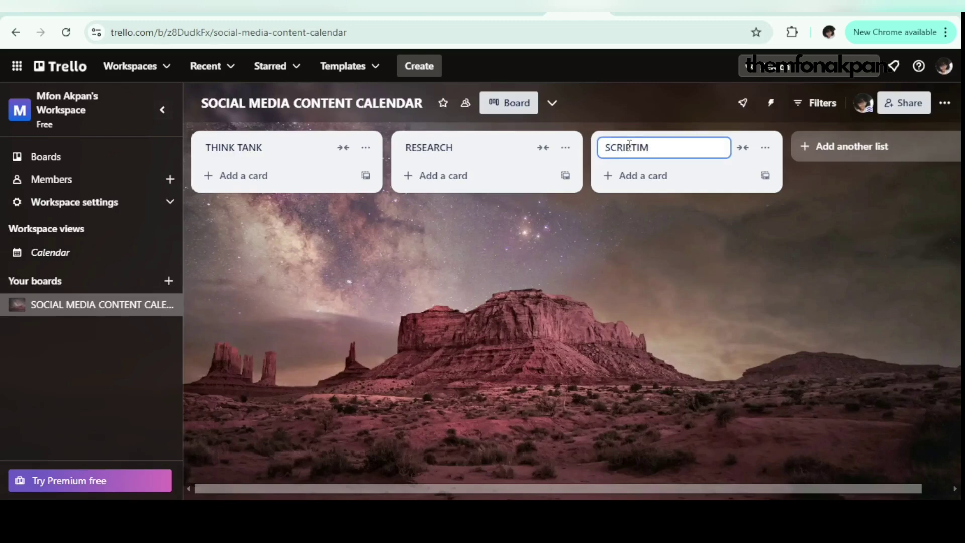
key(BackSpace)
text(NG)
- Add two more lists named FILMING and EDITING after the SCRIPTING list
click(850, 146)
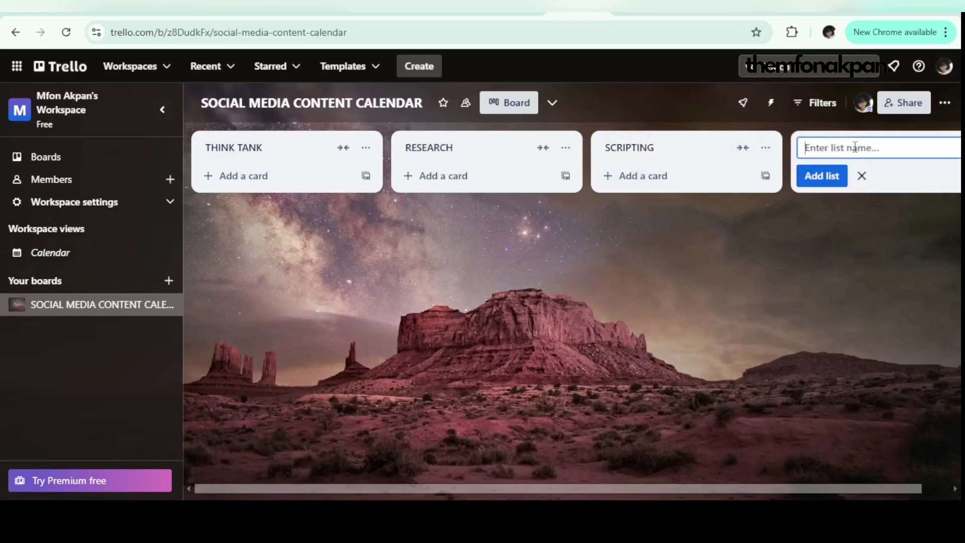
text(FILMING)
key(Return)
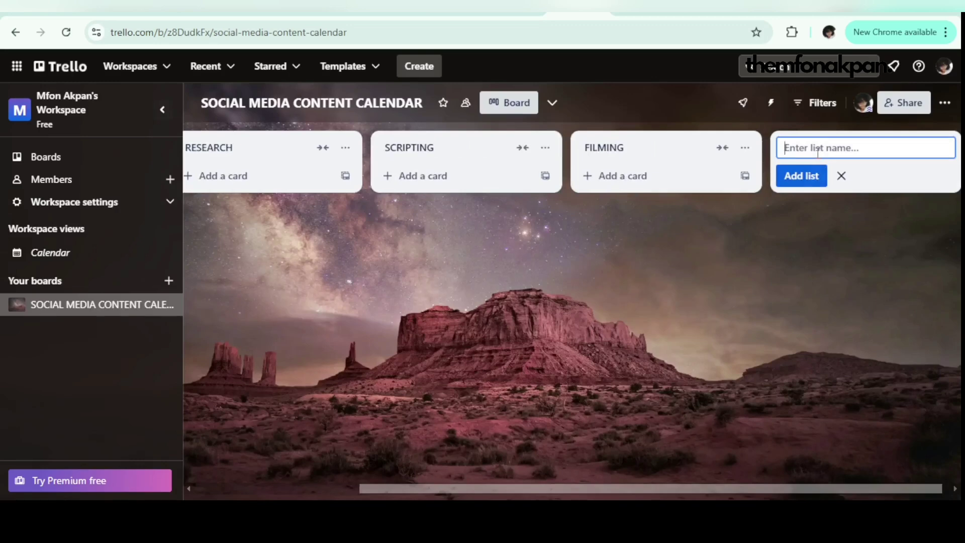
text(EDITING)
key(Return)
- Add a list named SEO after the EDITING list
text(SD)
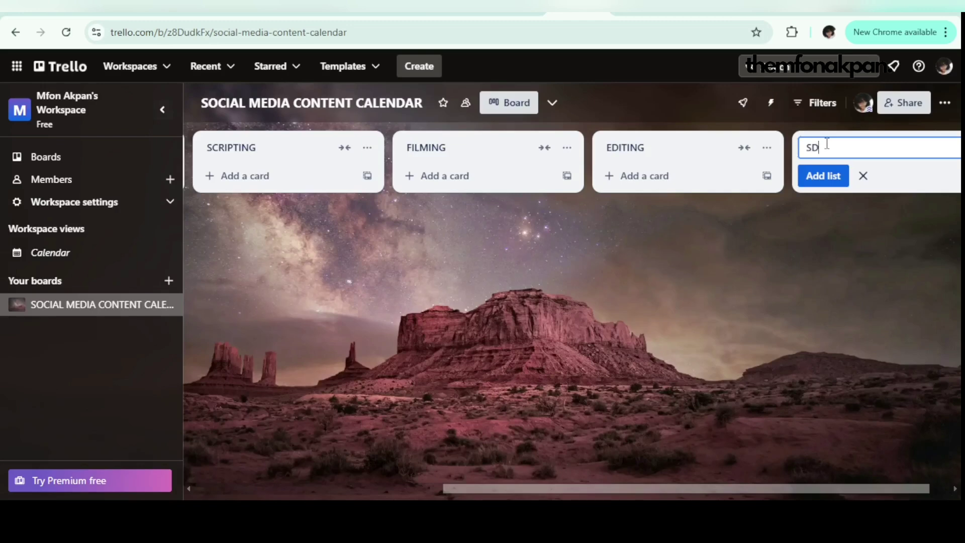
key(BackSpace)
text(EO)
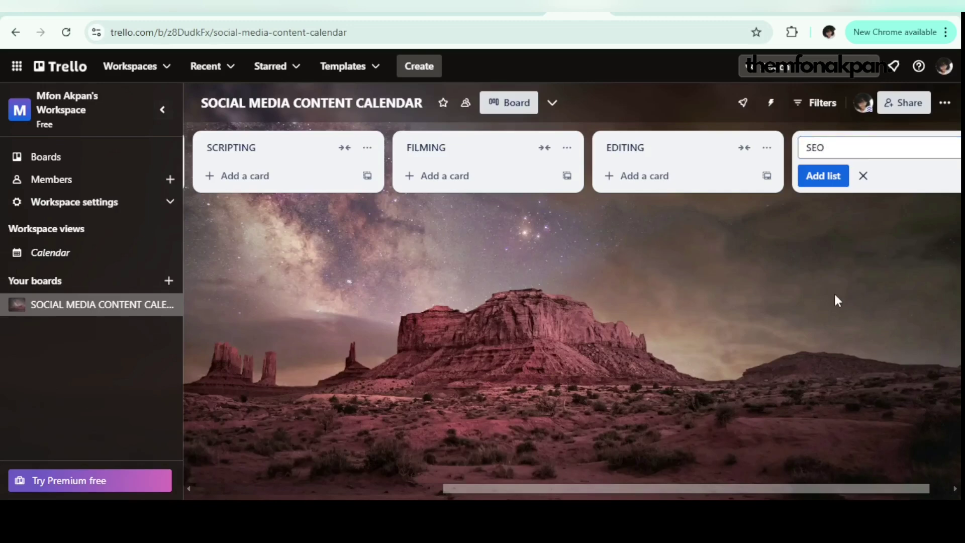
drag(834, 292, 806, 162)
click(788, 153)
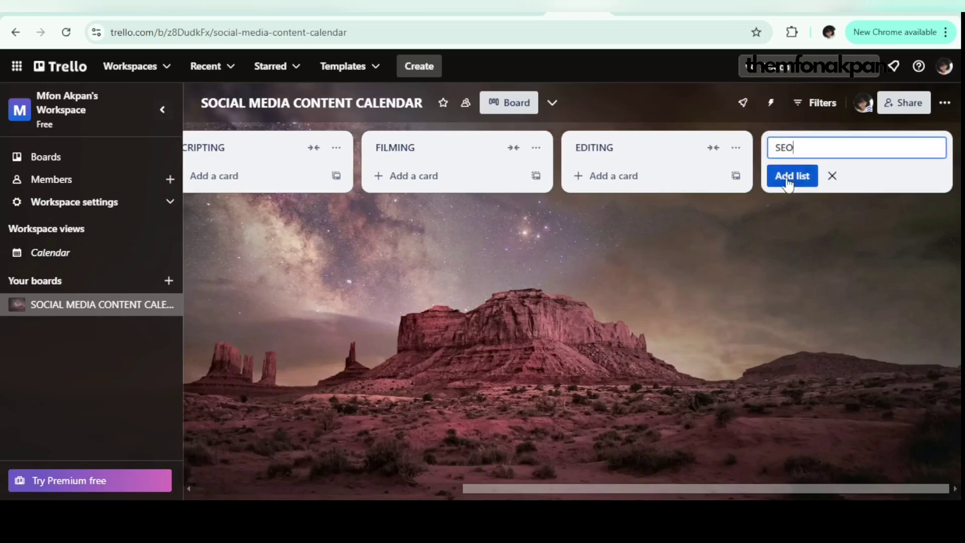
click(791, 175)
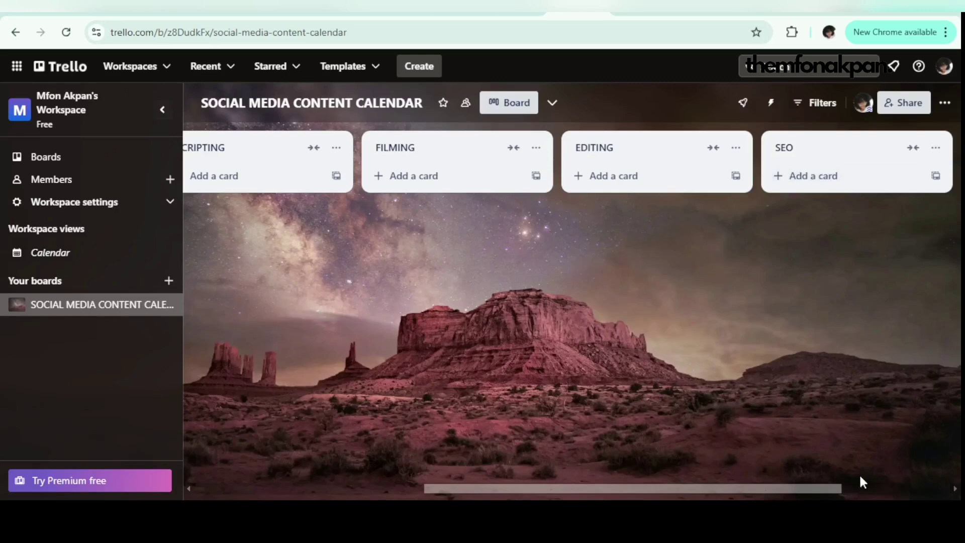
- Add a list named SCHEDULED after the SEO list
drag(814, 488, 930, 488)
click(832, 147)
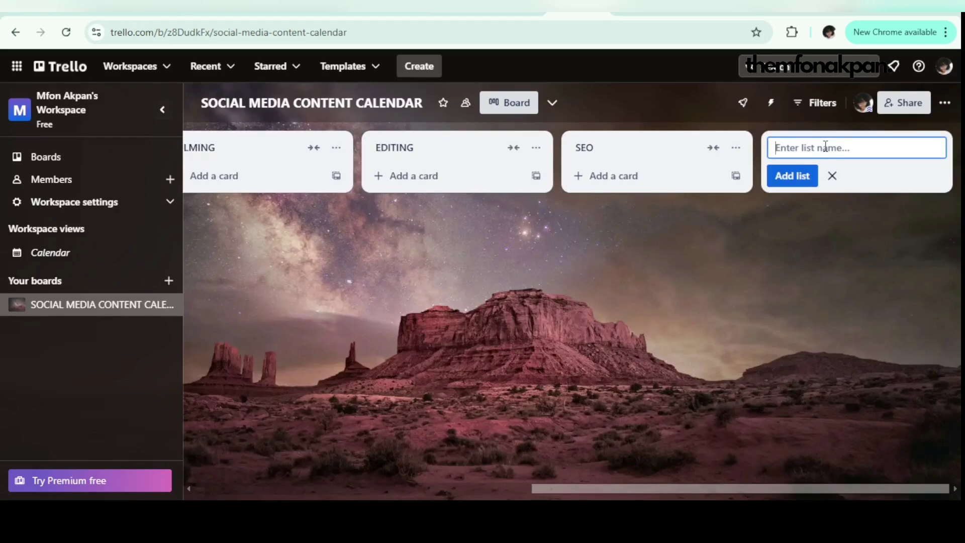
text(SCHEDULED)
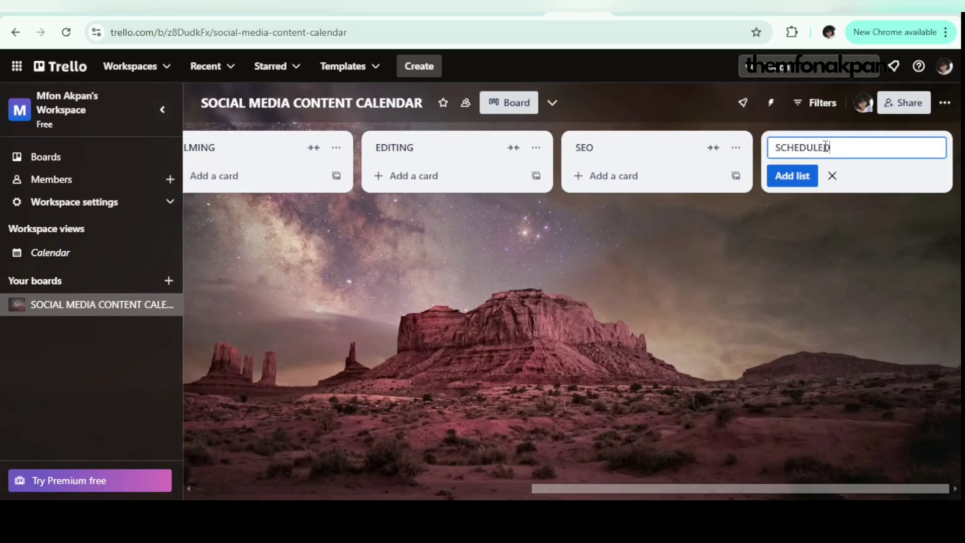
key(Return)
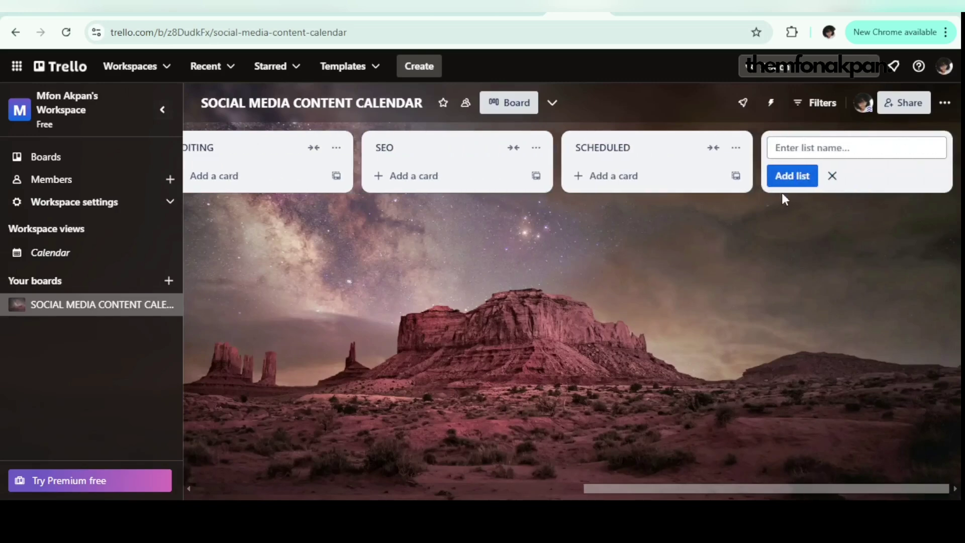
- Add a final list named PUBLISHED after the SCHEDULED list
text(PUBLIOSH)
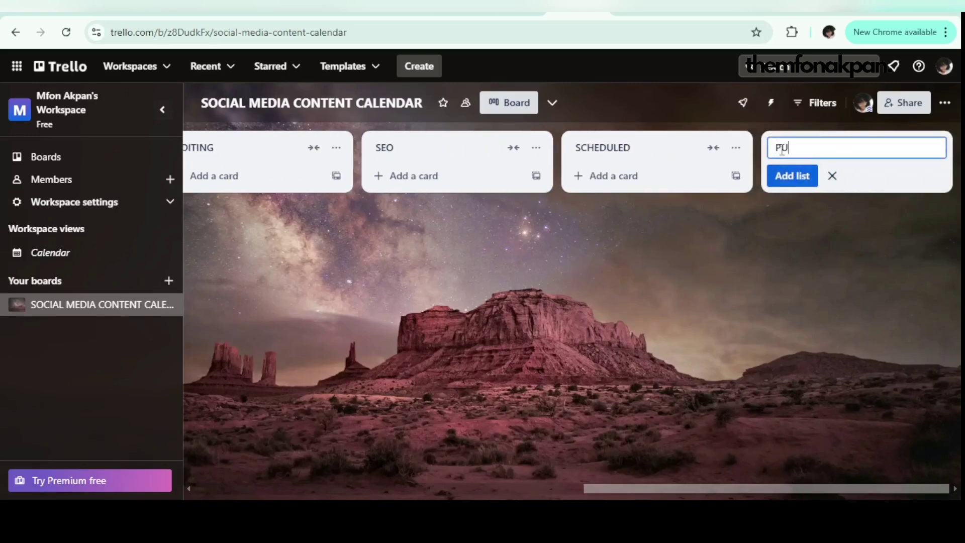
key(BackSpace)
key(BackSpace)
key(BackSpace)
text(SHED)
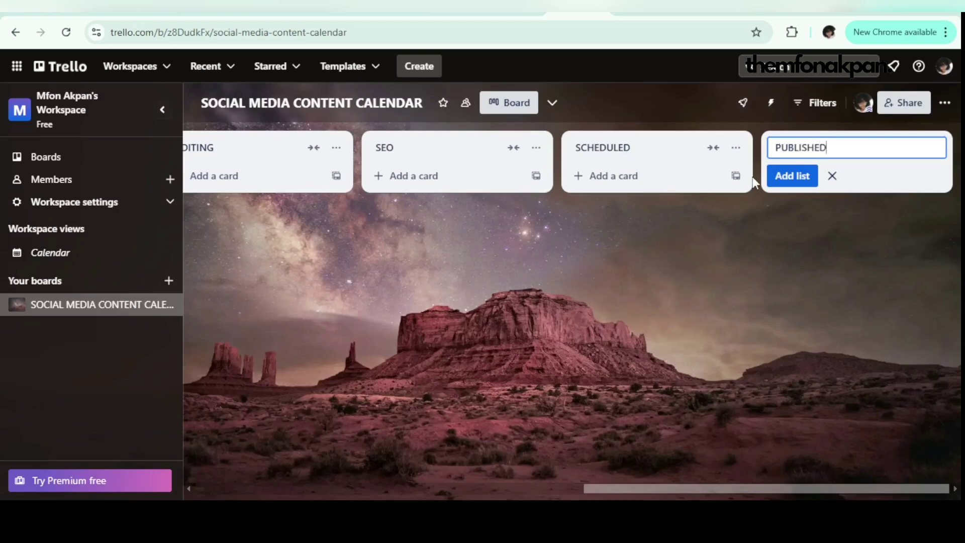
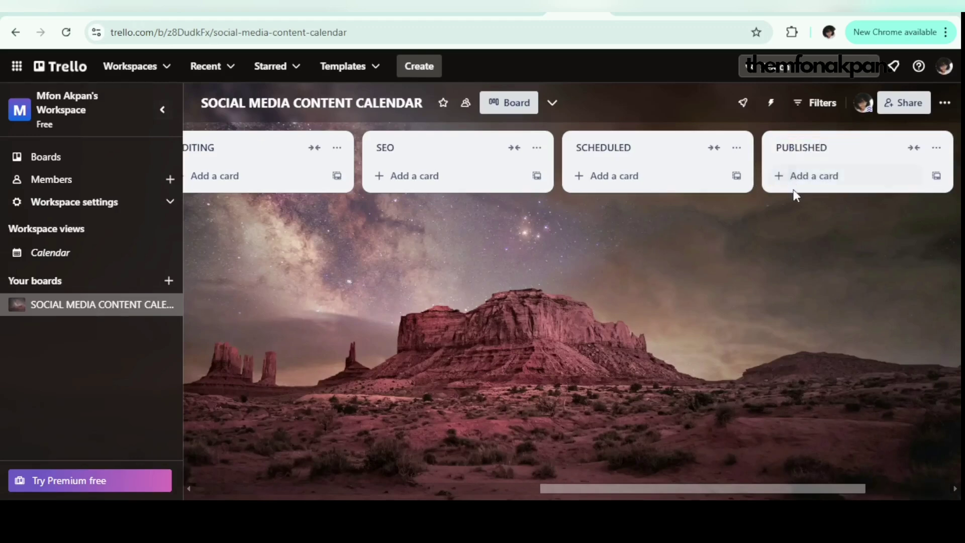
drag(786, 490, 496, 488)
scroll(730, 330, left, 5)
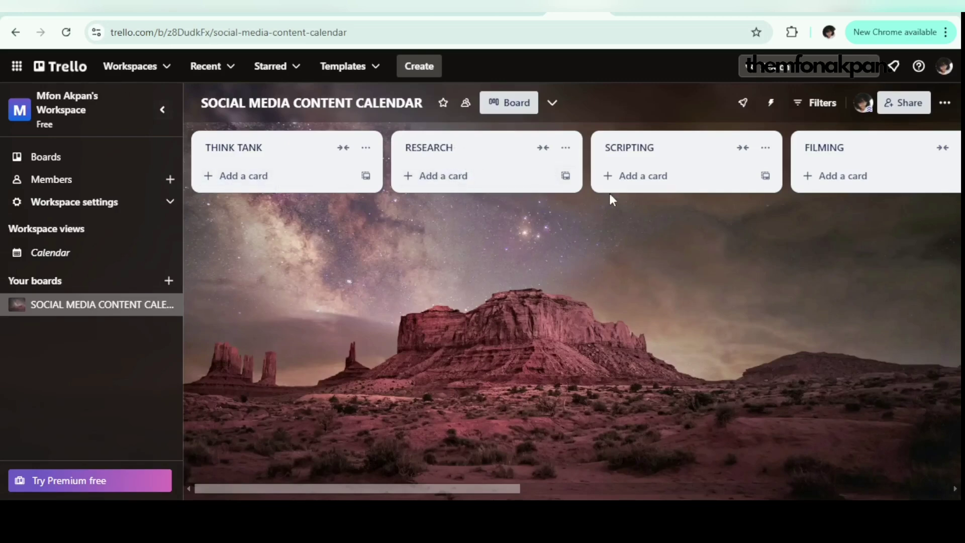
- Review all the board's lists from THINK TANK through PUBLISHED and return to the first list
drag(439, 488, 518, 479)
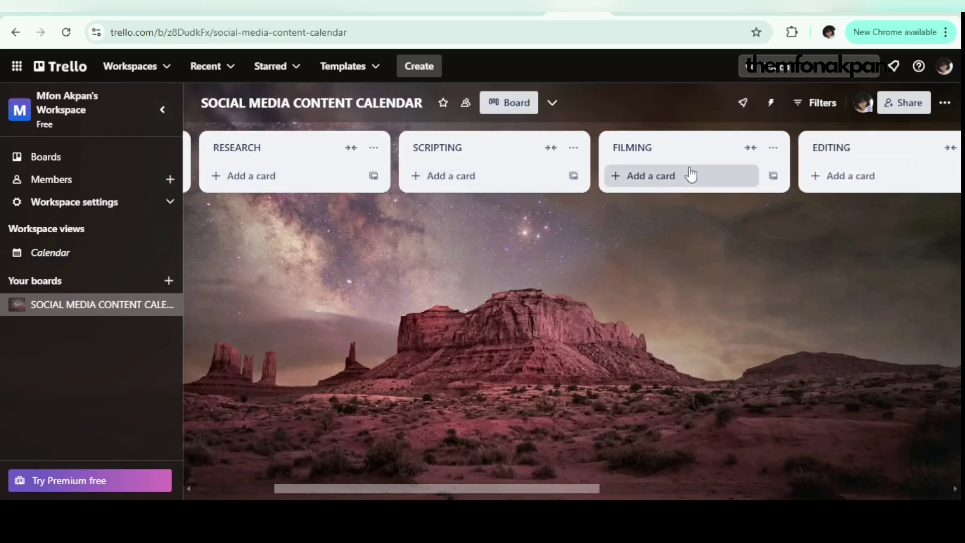
drag(551, 488, 643, 486)
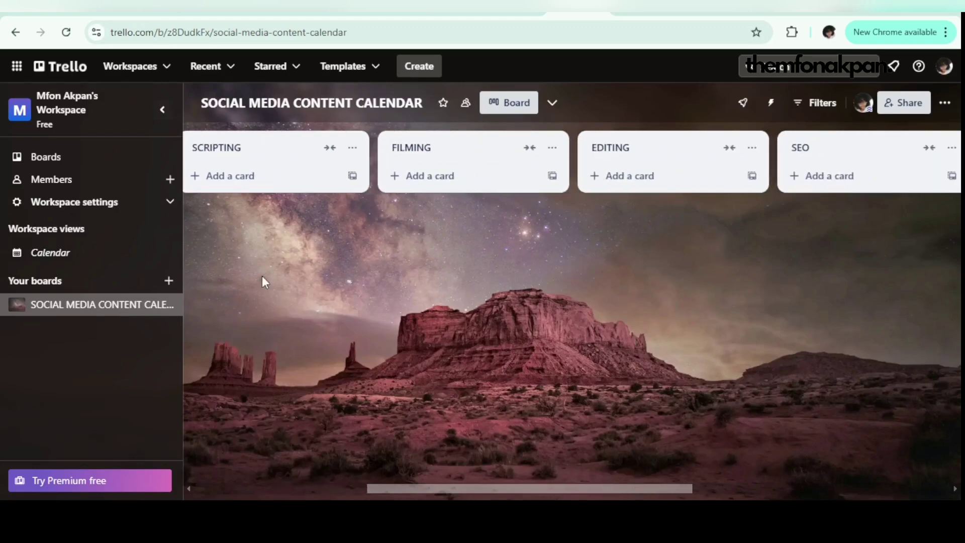
drag(625, 485, 790, 488)
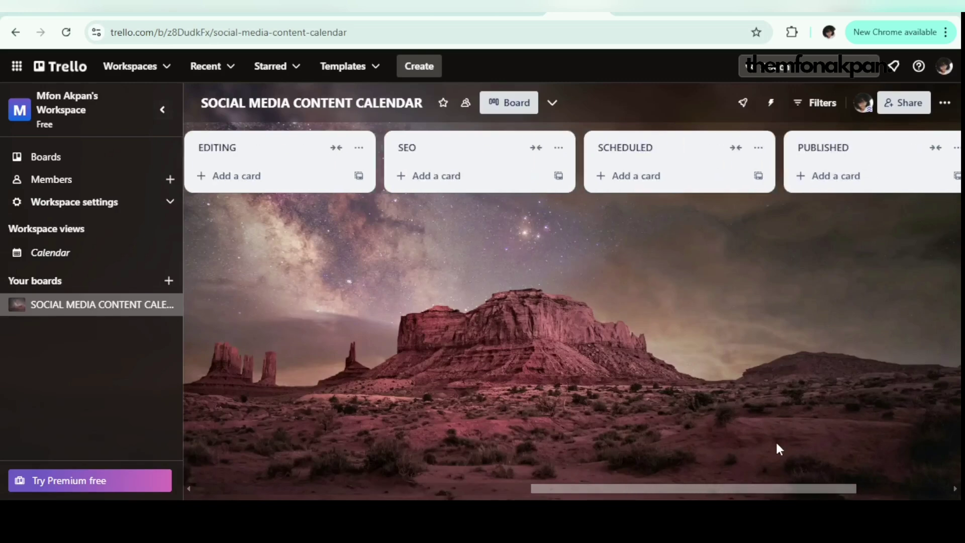
drag(767, 489, 695, 488)
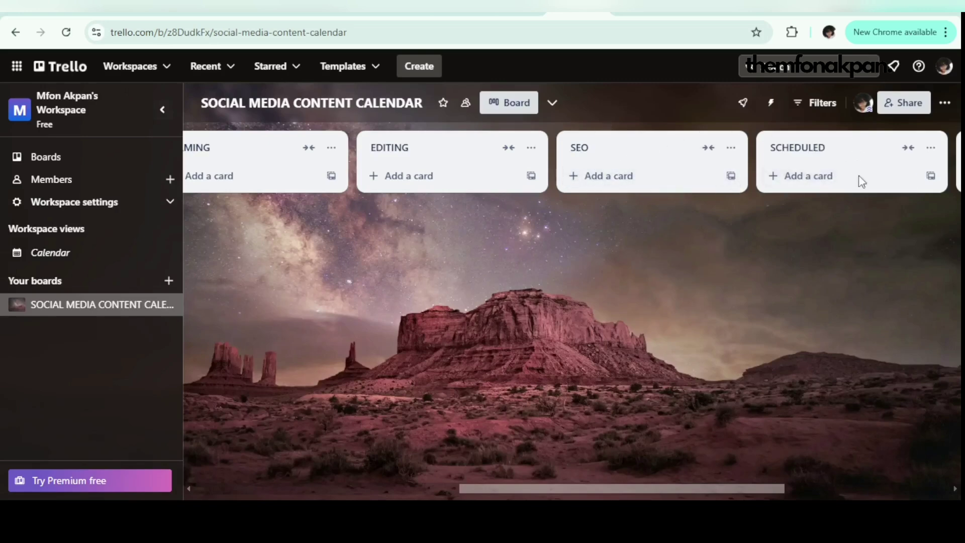
drag(692, 488, 845, 371)
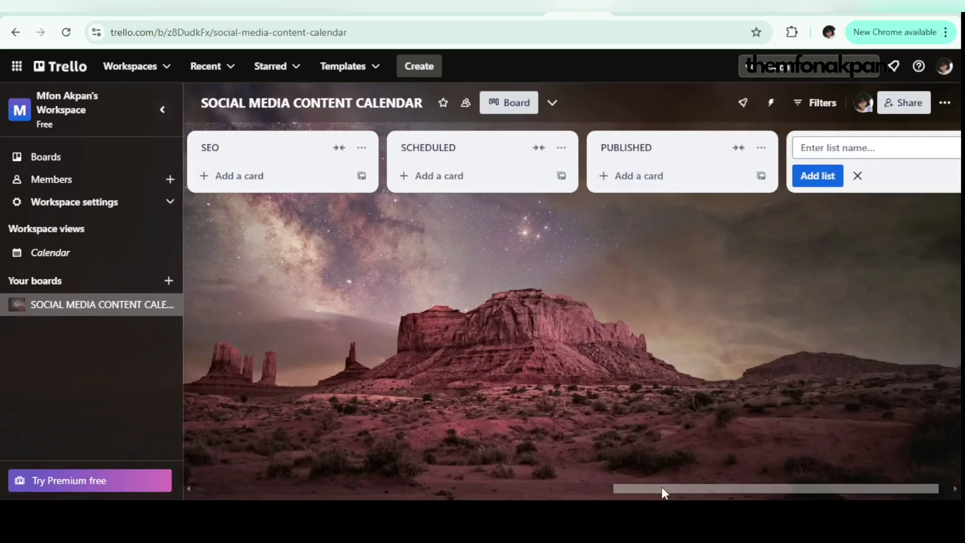
drag(662, 486, 129, 395)
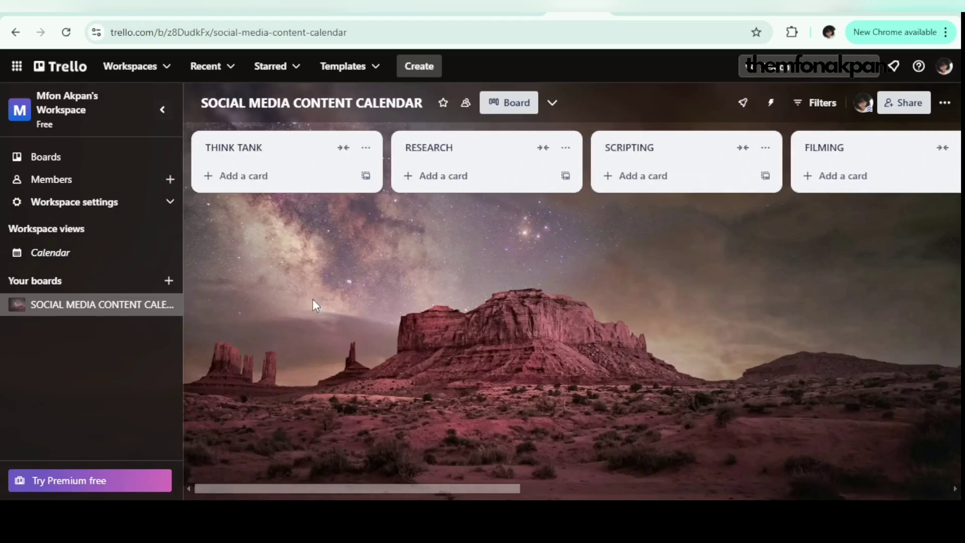
- Add a card titled UPWORK BIDDING to the THINK TANK list
click(263, 181)
click(267, 220)
click(252, 182)
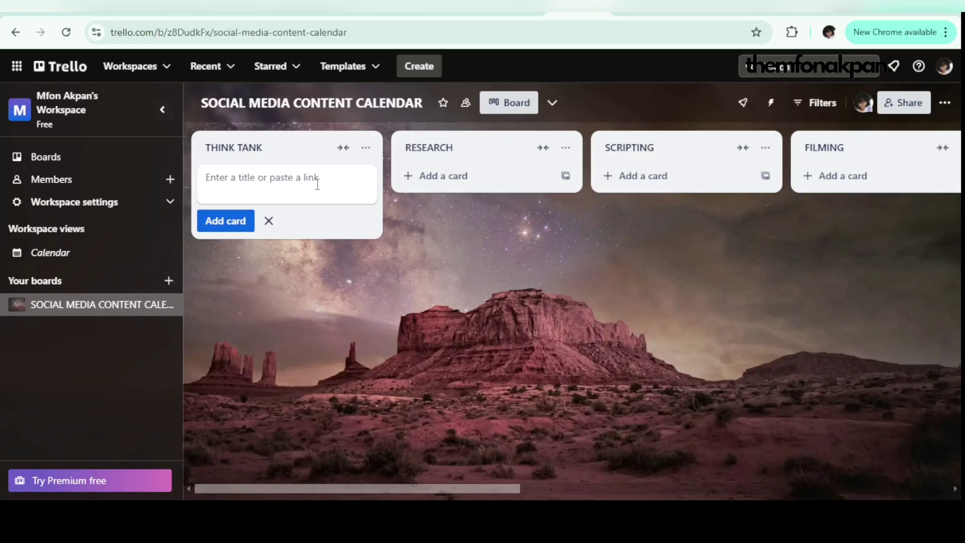
text(u)
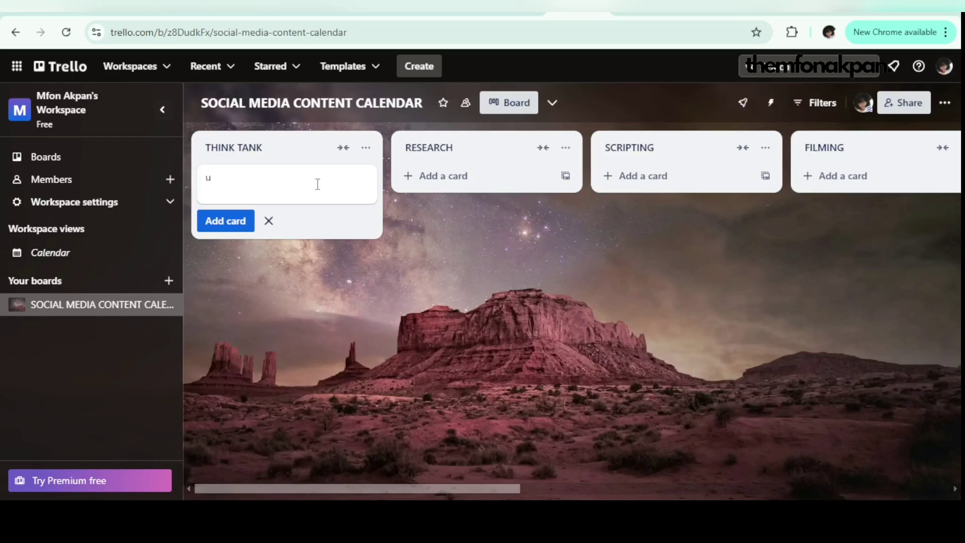
key(BackSpace)
text(I)
key(BackSpace)
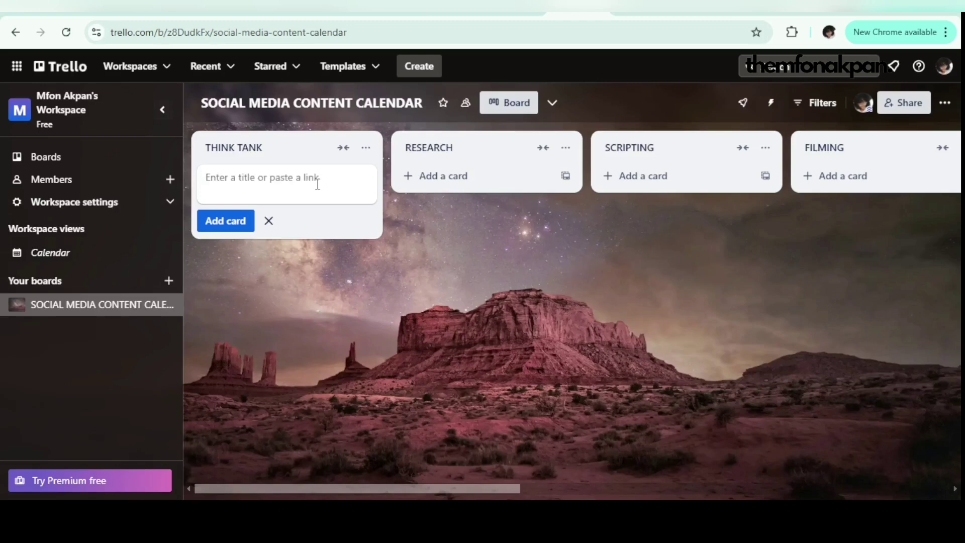
text(UPWORK BIDDING)
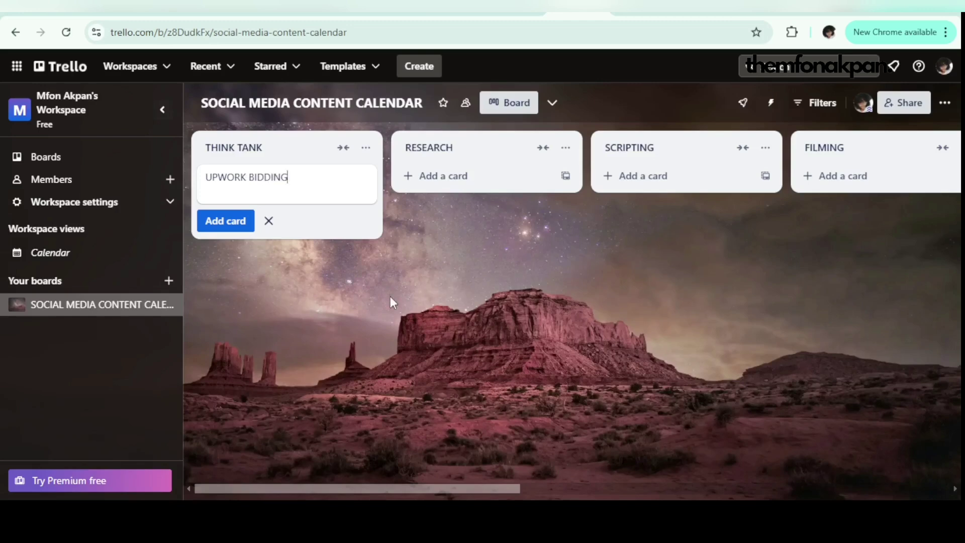
key(Return)
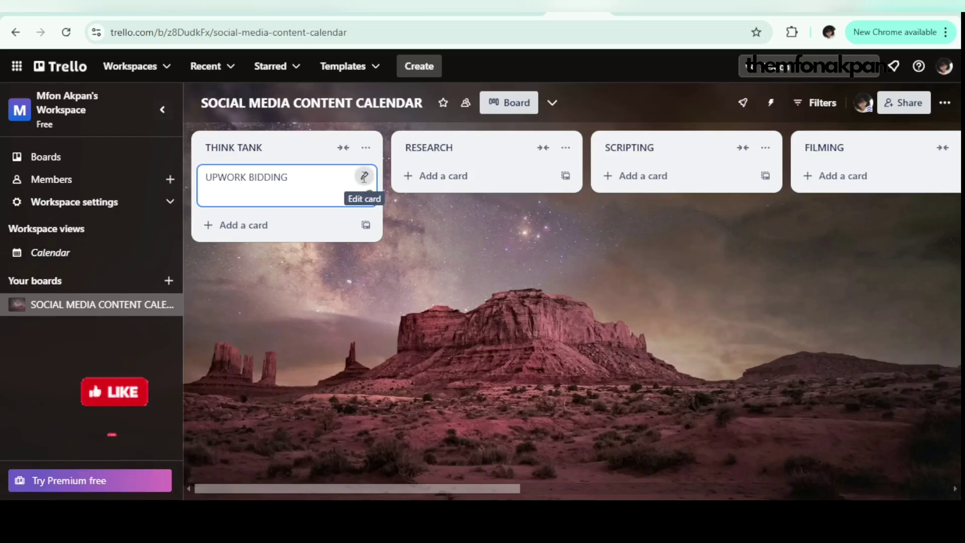
- Open the UPWORK BIDDING card to view its available options, and close it again
click(364, 178)
click(421, 176)
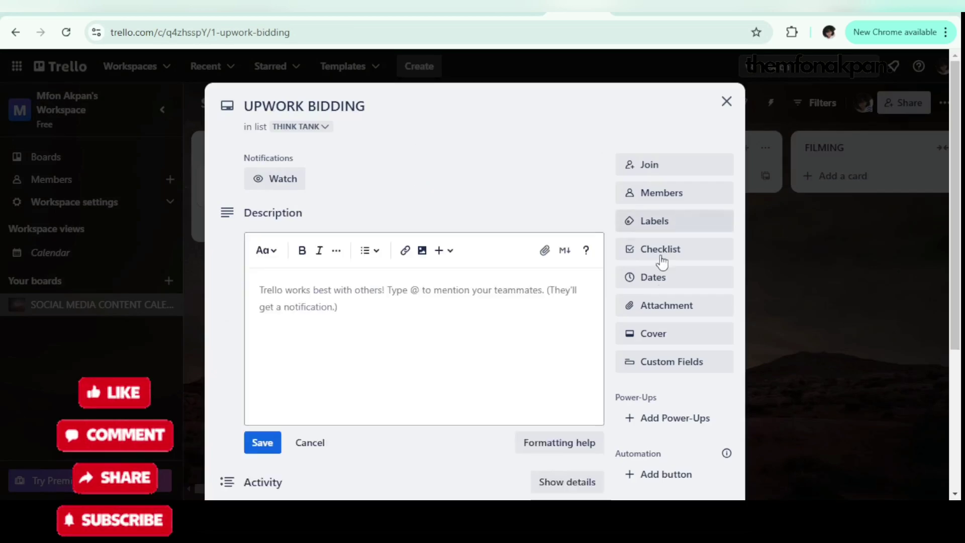
click(727, 101)
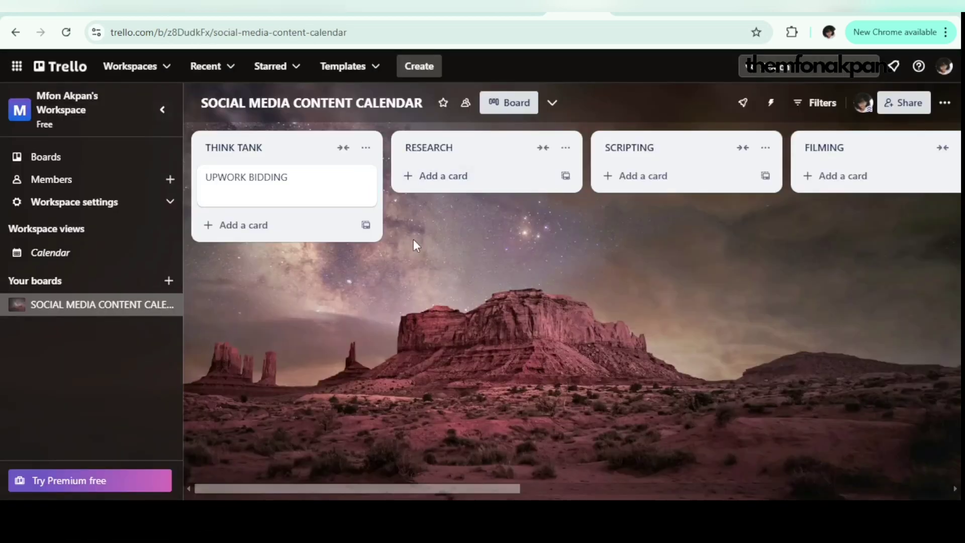
- Create a dark red label titled YOUTUBE on the UPWORK BIDDING card
click(292, 196)
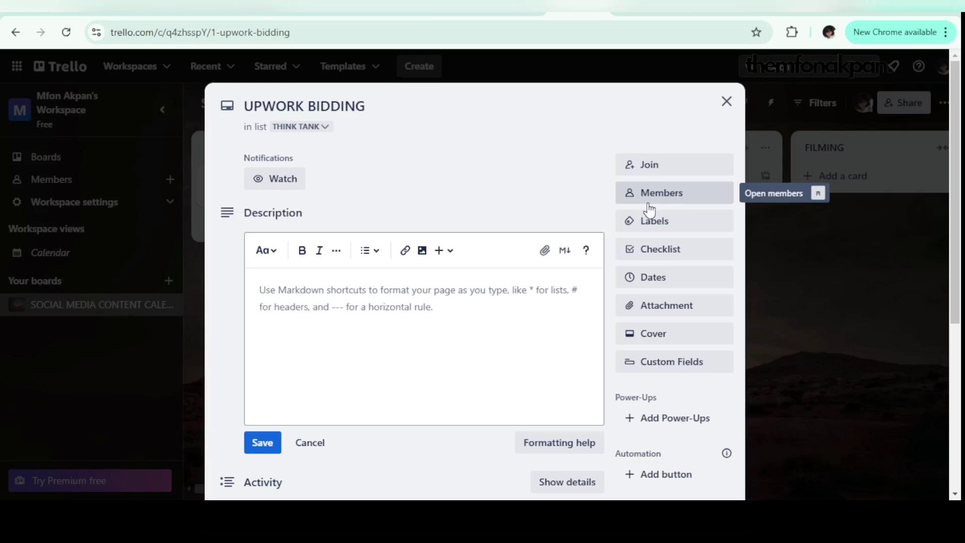
click(670, 225)
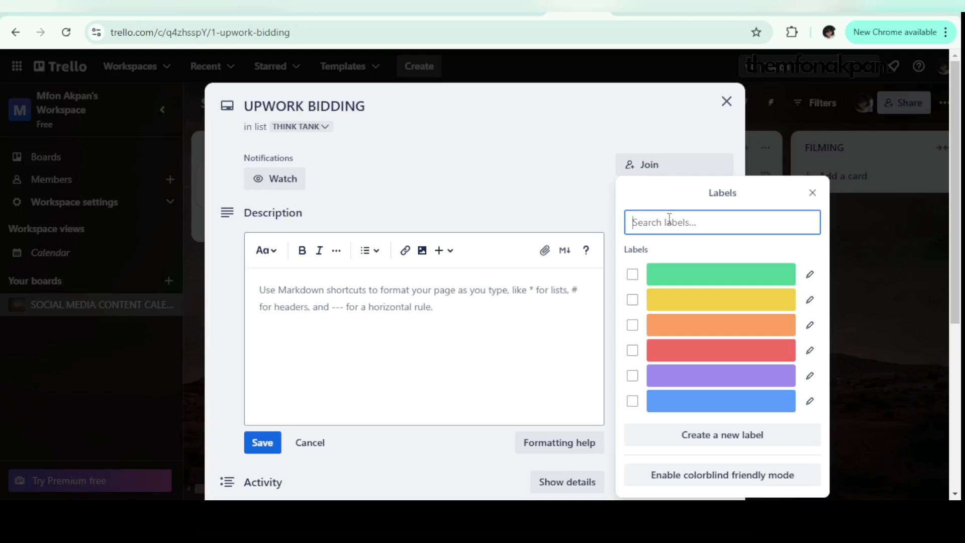
text(YOUT)
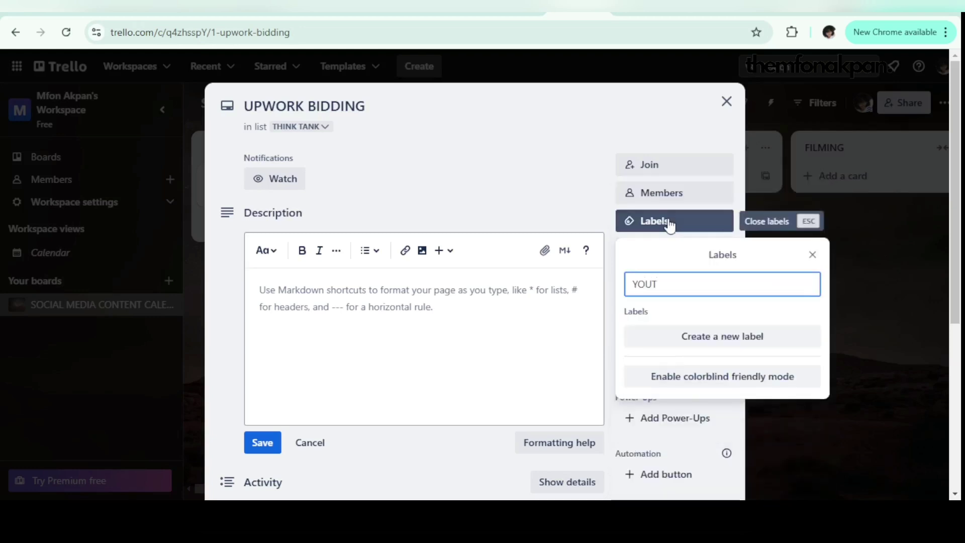
text(UBE)
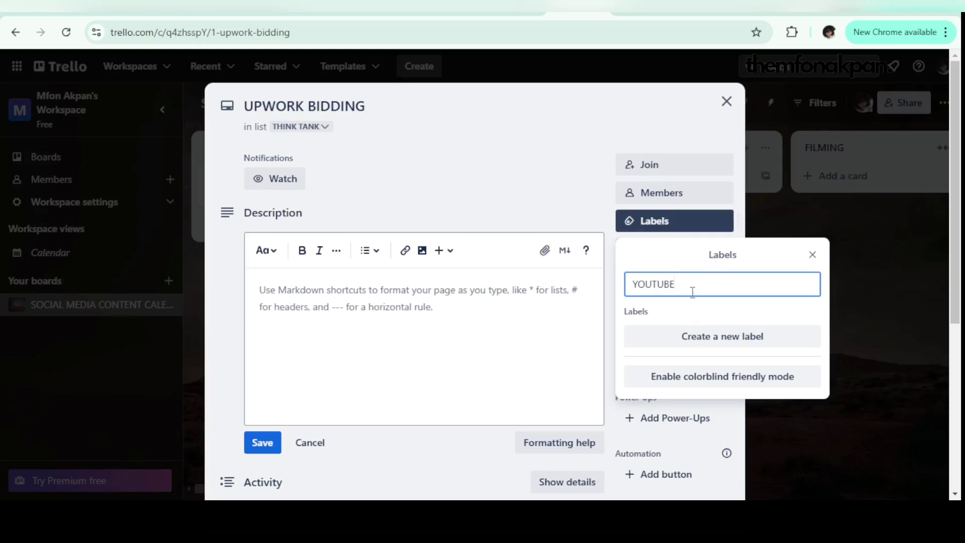
click(703, 342)
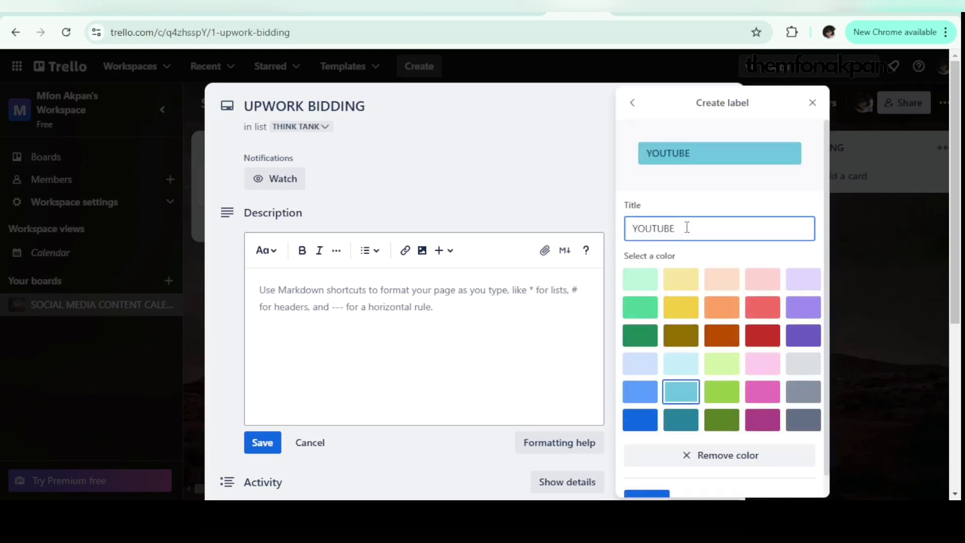
click(766, 341)
scroll(673, 439, down, 1)
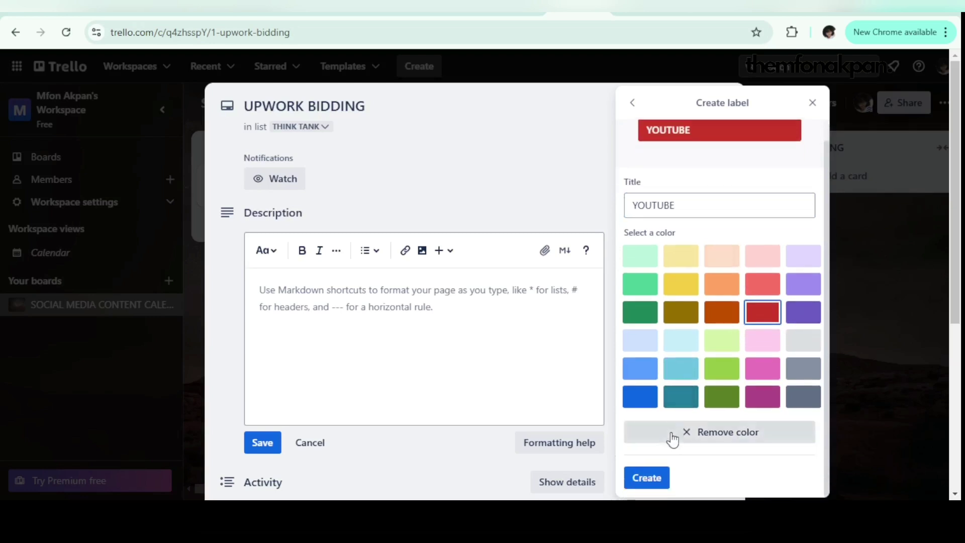
click(647, 480)
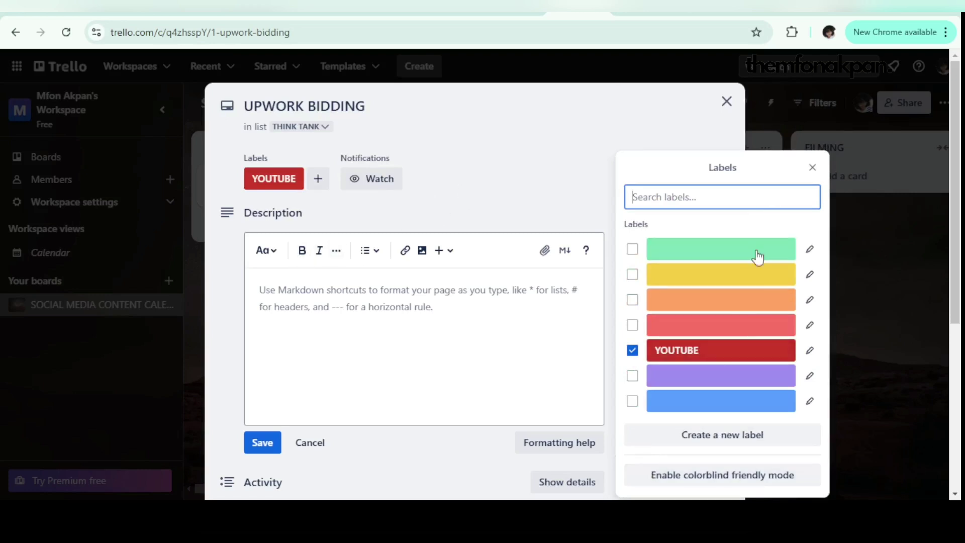
key(Escape)
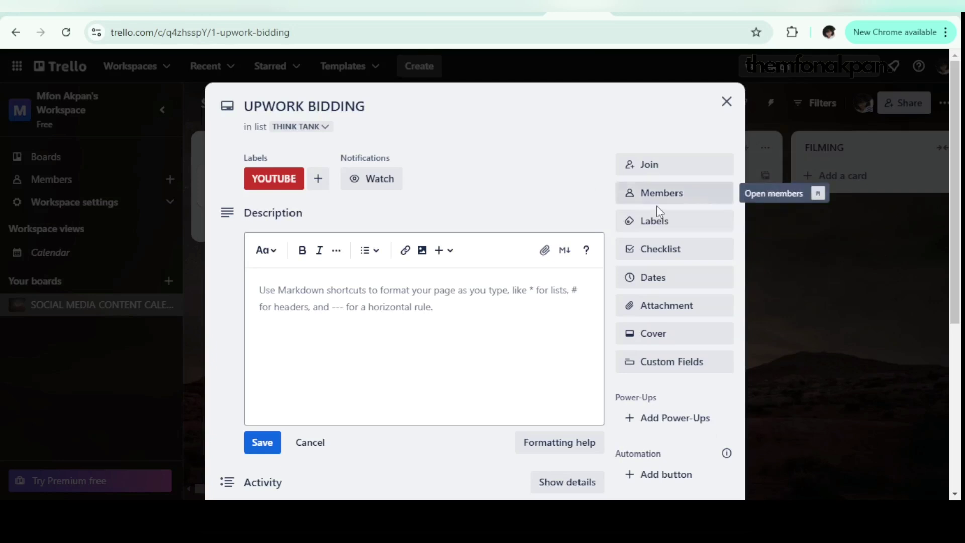
- Add a checklist titled CHECKLIST BEFORE LIVE to the UPWORK BIDDING card
click(654, 259)
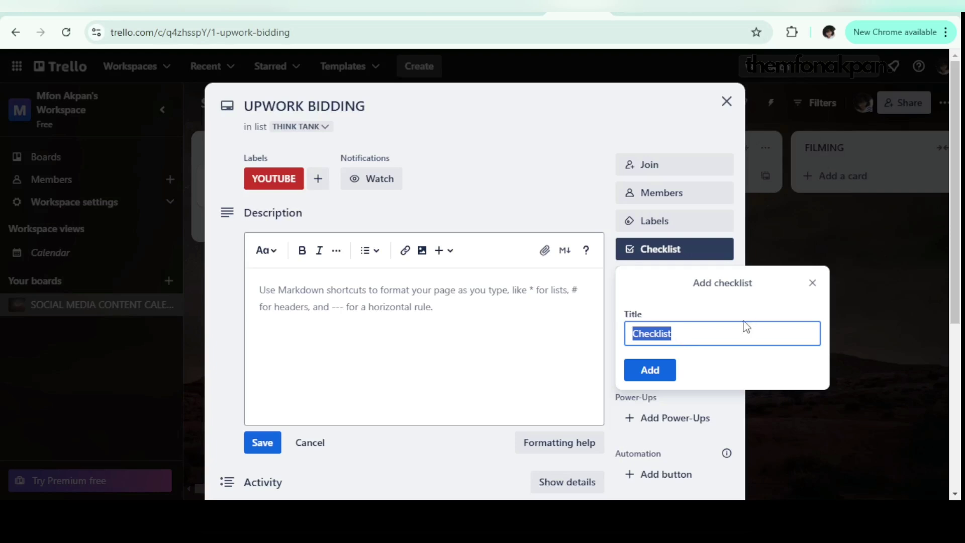
click(669, 330)
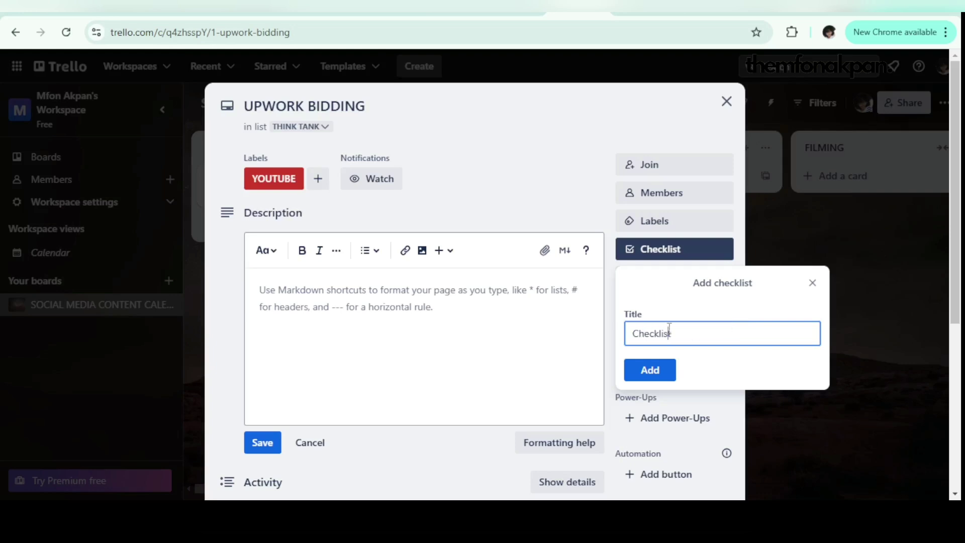
double_click(684, 322)
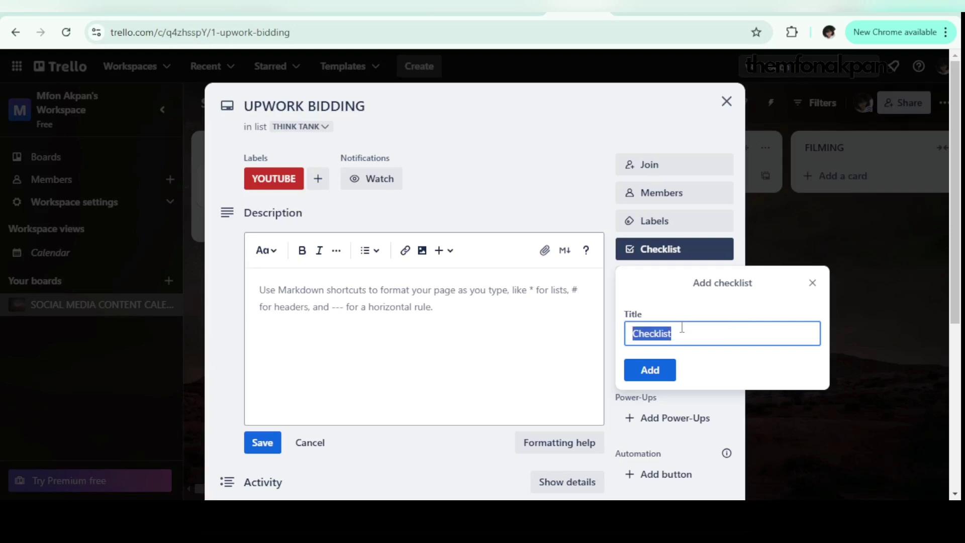
text(CHECKLIST)
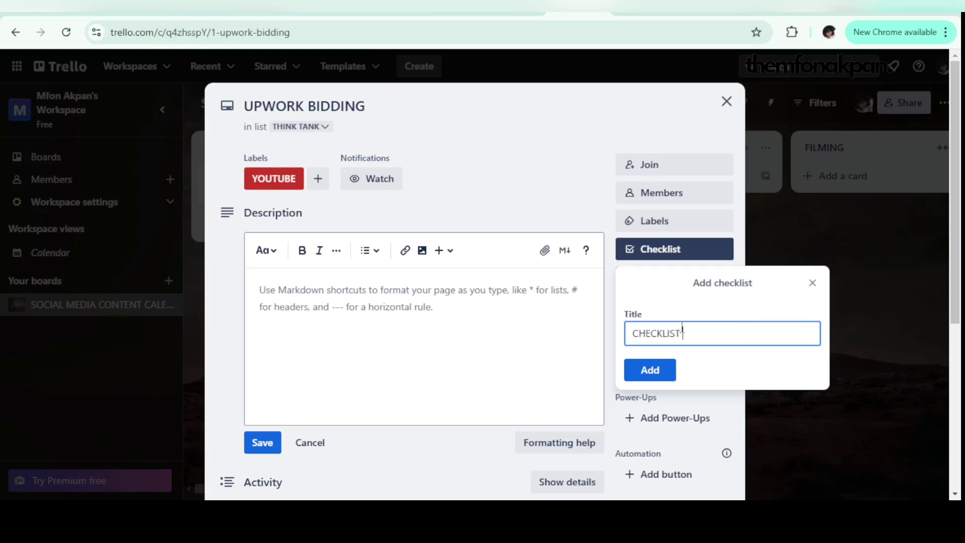
text( BEFORE LIVE)
click(661, 373)
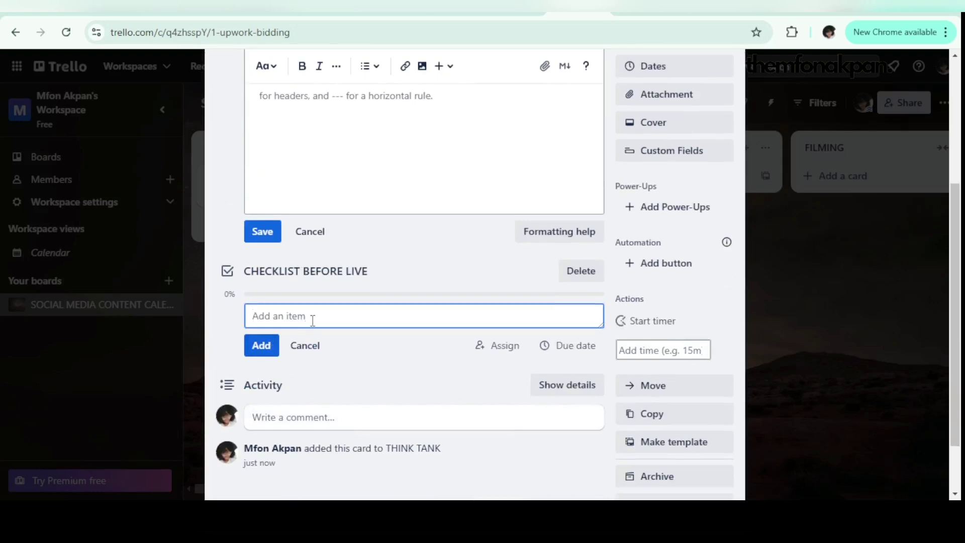
- Add the items "design thumbnail", "write description" and "Generates Tags" to the CHECKLIST BEFORE LIVE checklist
text(design thumbnail)
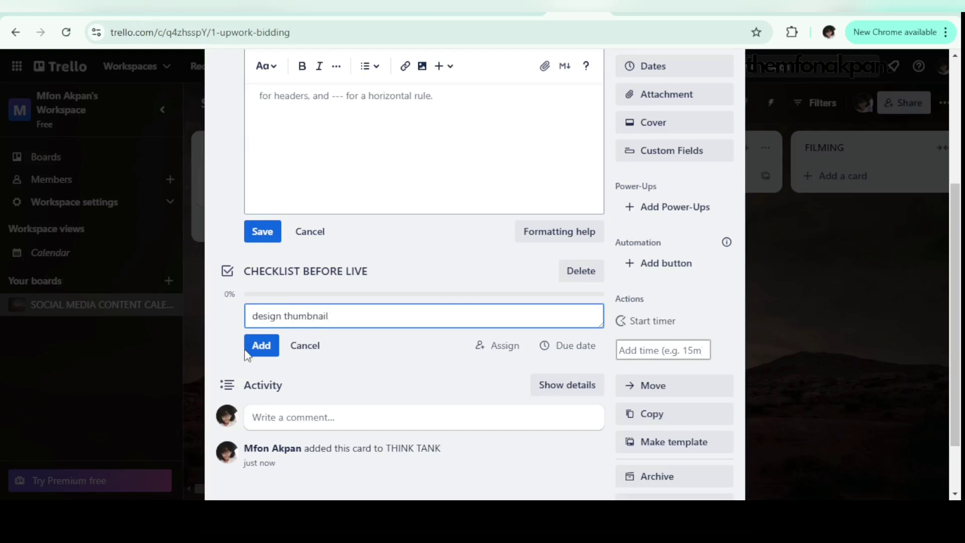
click(261, 352)
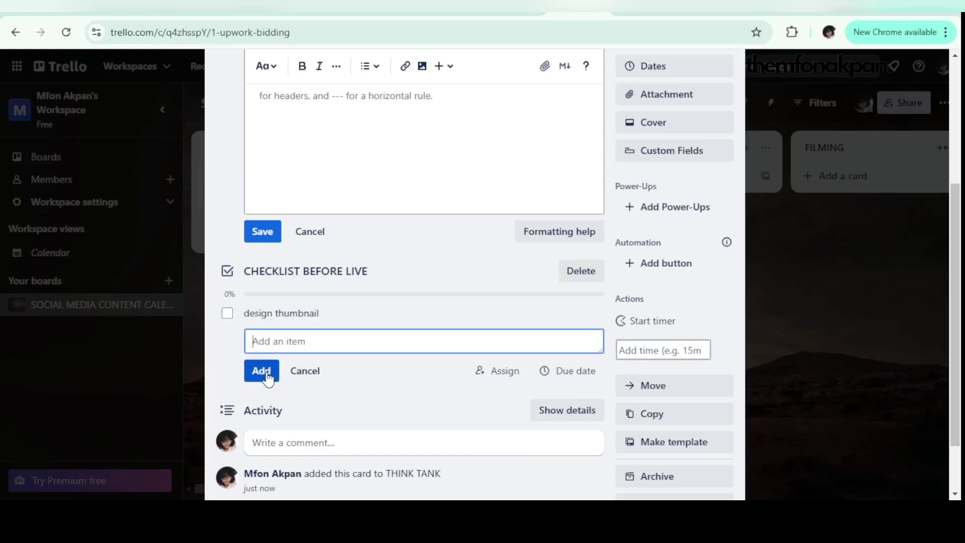
text(write descr)
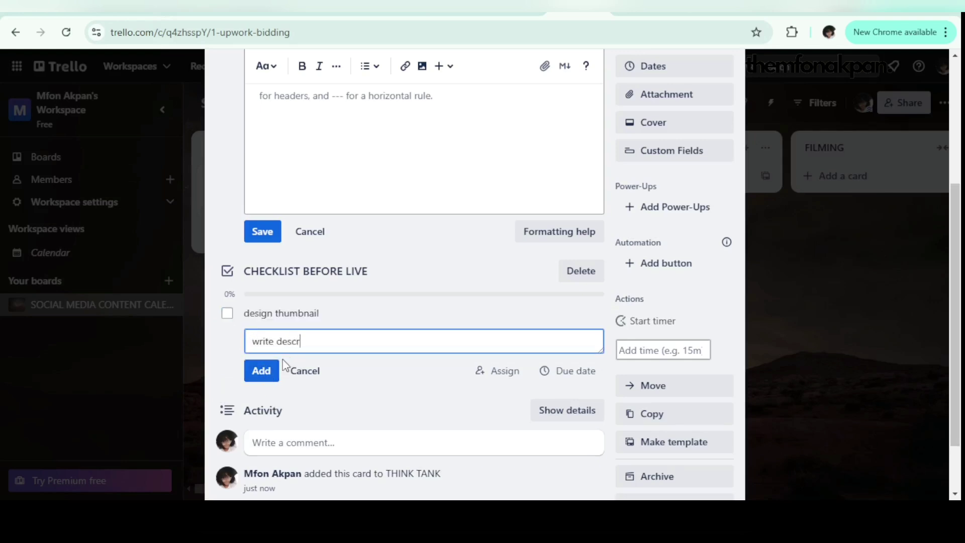
text(iption)
click(260, 371)
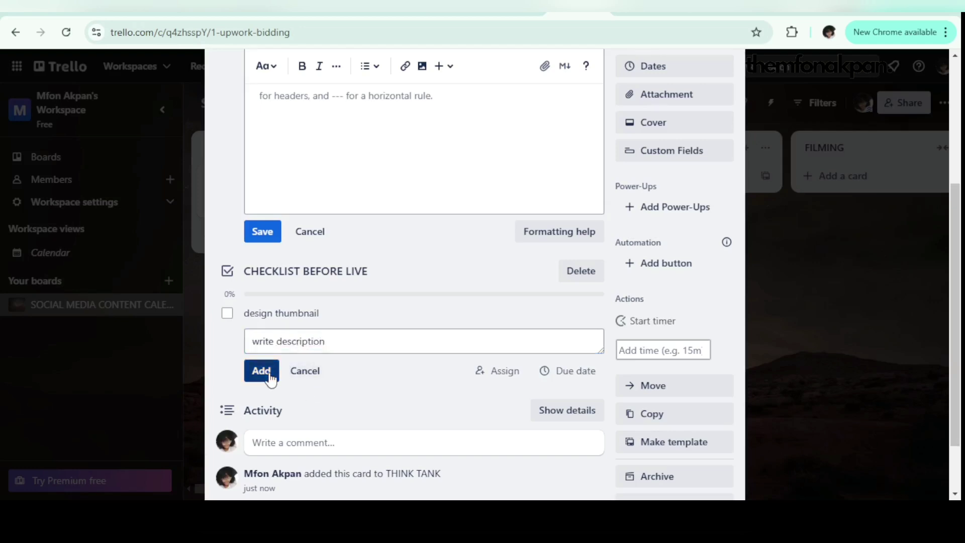
text(G)
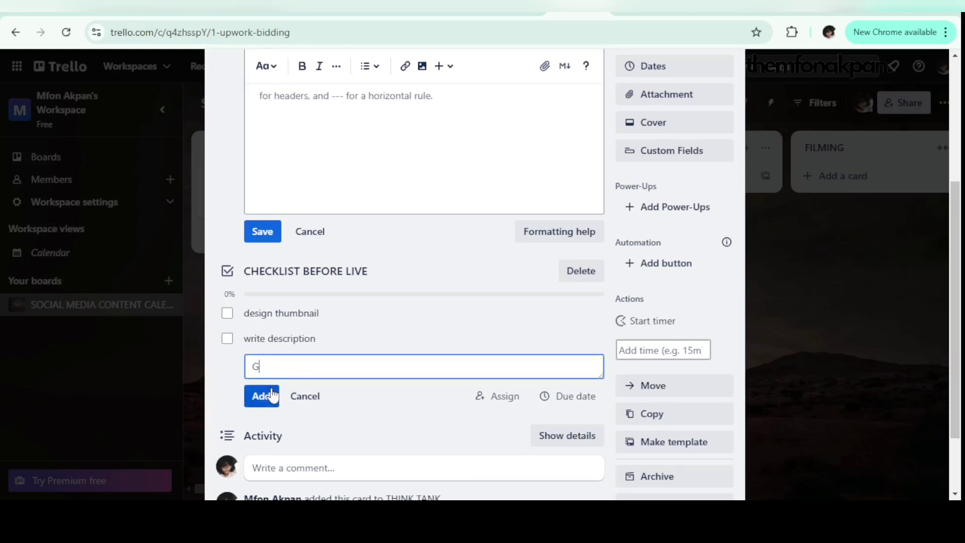
text(enerates Tags)
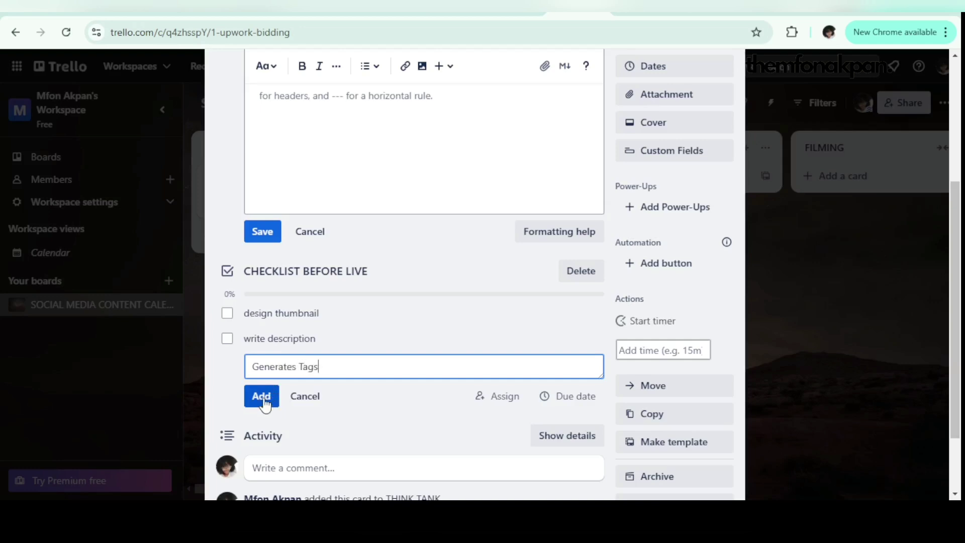
click(272, 396)
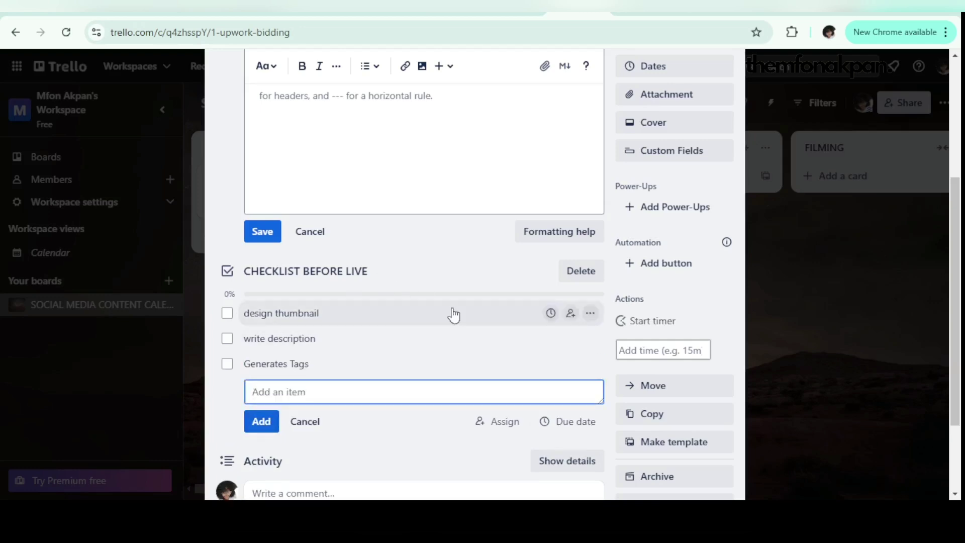
- Select 11/21/2024 as the due date of the UPWORK BIDDING card
scroll(452, 315, up, 2)
scroll(472, 306, down, 3)
scroll(471, 307, up, 4)
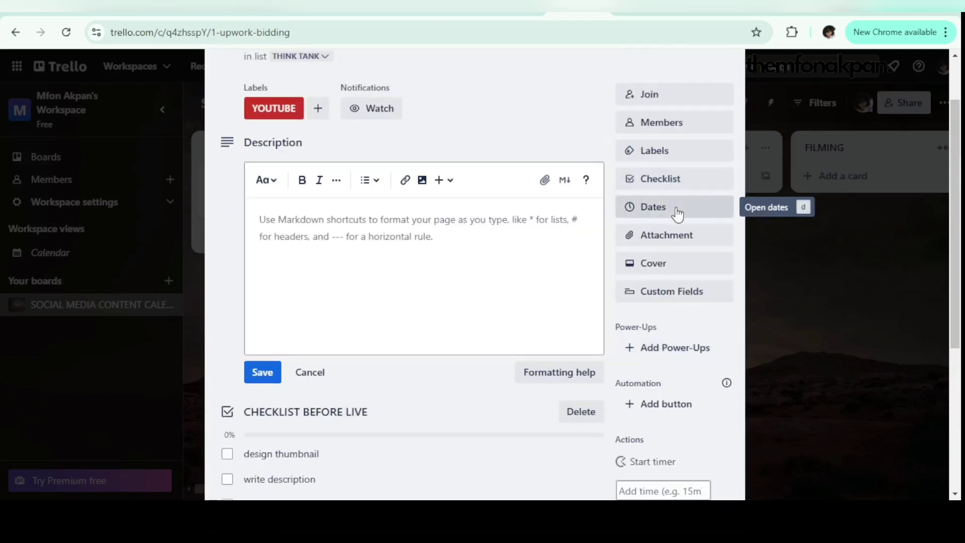
click(677, 208)
scroll(677, 214, down, 3)
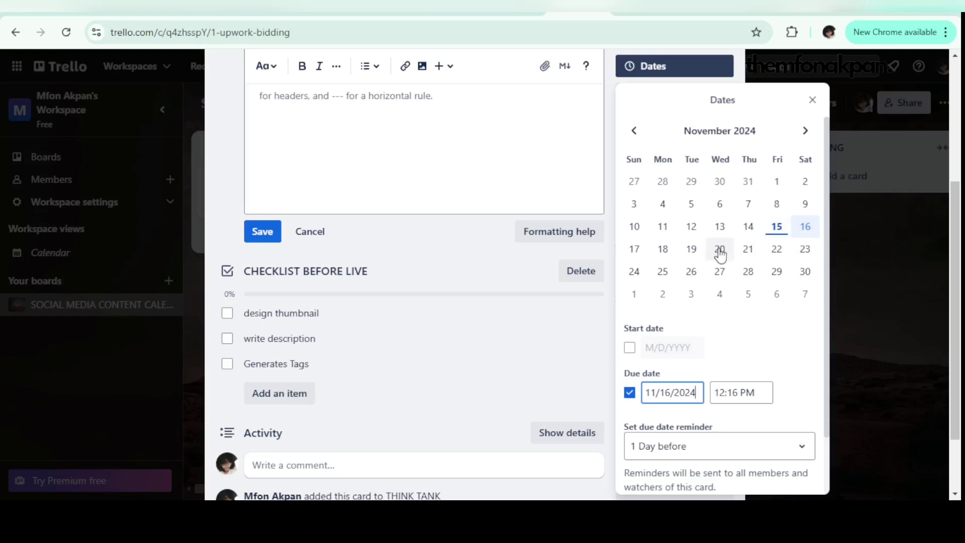
click(749, 254)
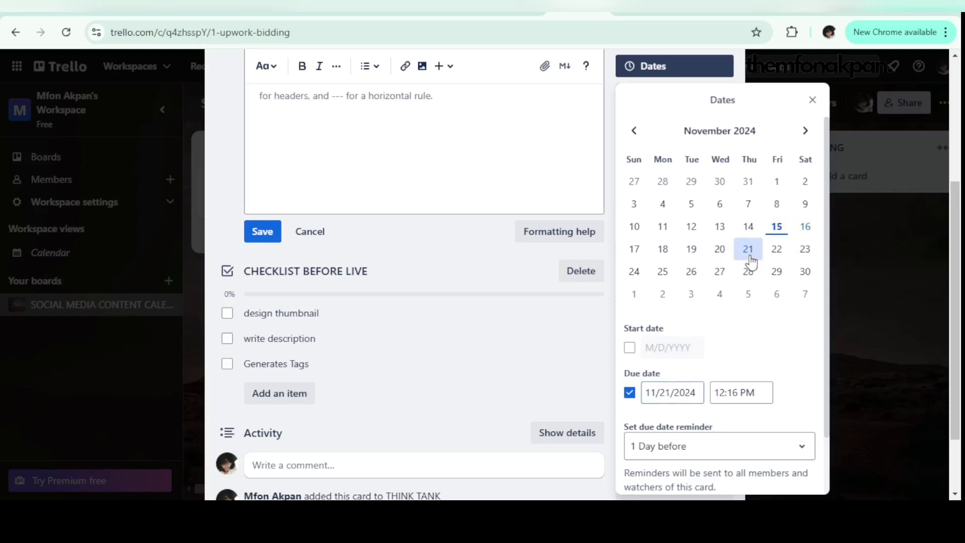
click(746, 393)
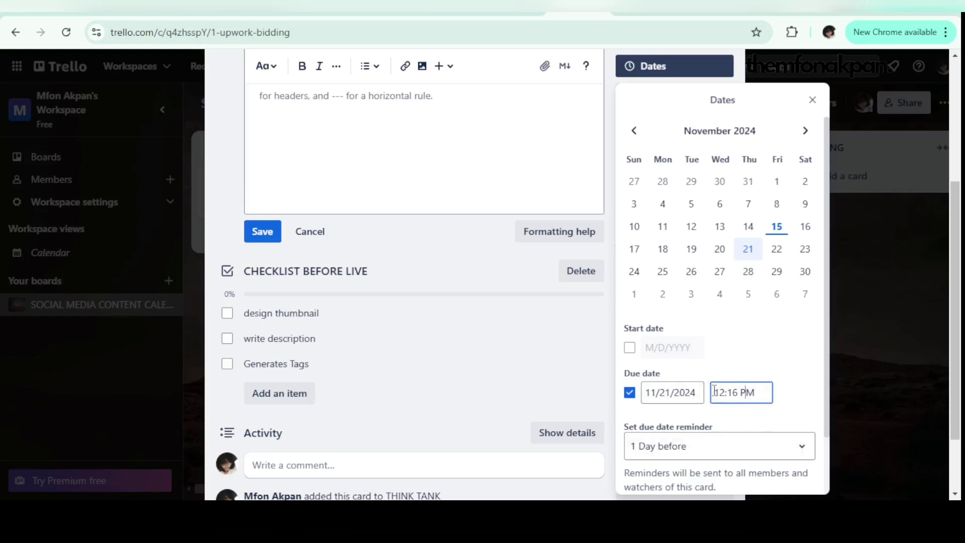
- Review the due date reminder choices, keep 1 Day before, and save the UPWORK BIDDING card's dates
scroll(733, 393, down, 2)
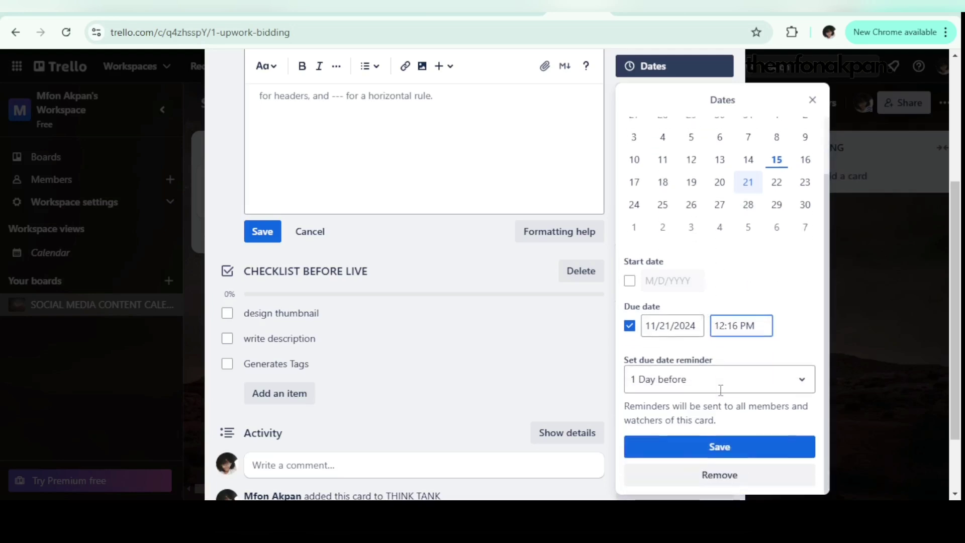
click(662, 385)
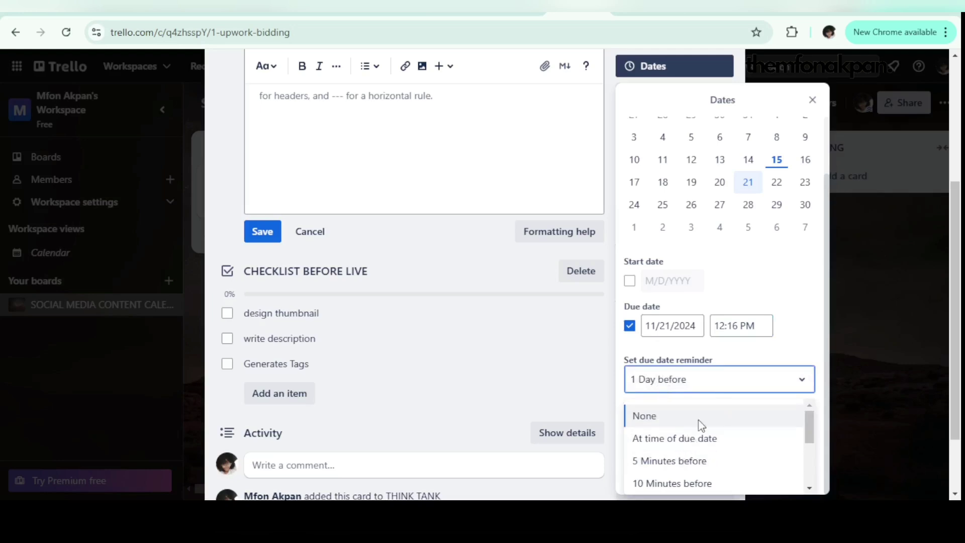
scroll(750, 413, down, 3)
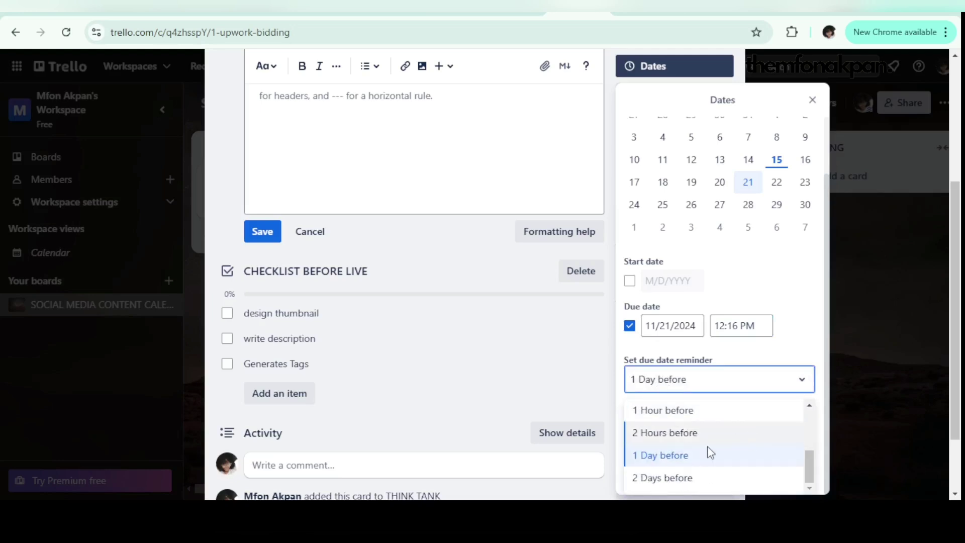
click(784, 332)
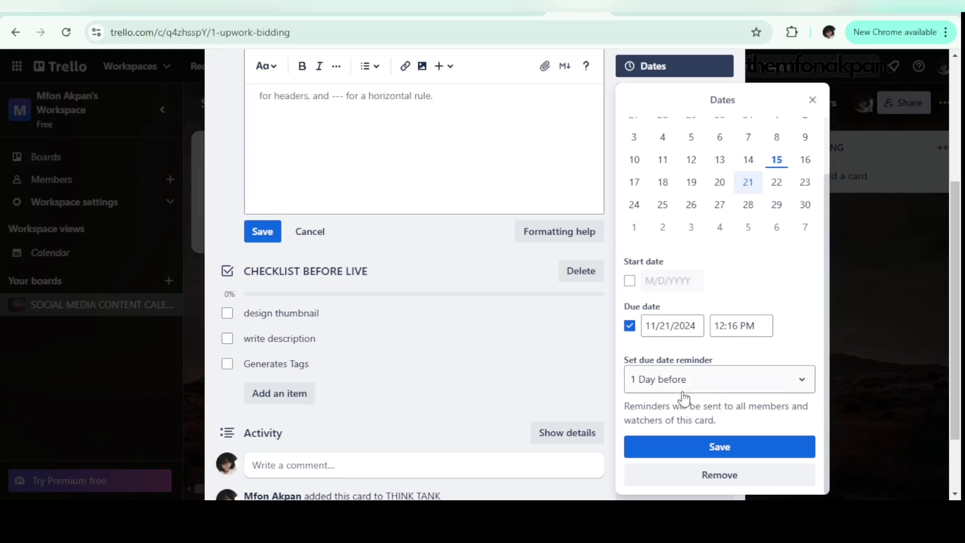
click(712, 446)
- Attach the image file Youtube Thumbnails (5).png from the computer to the UPWORK BIDDING card
scroll(721, 166, up, 3)
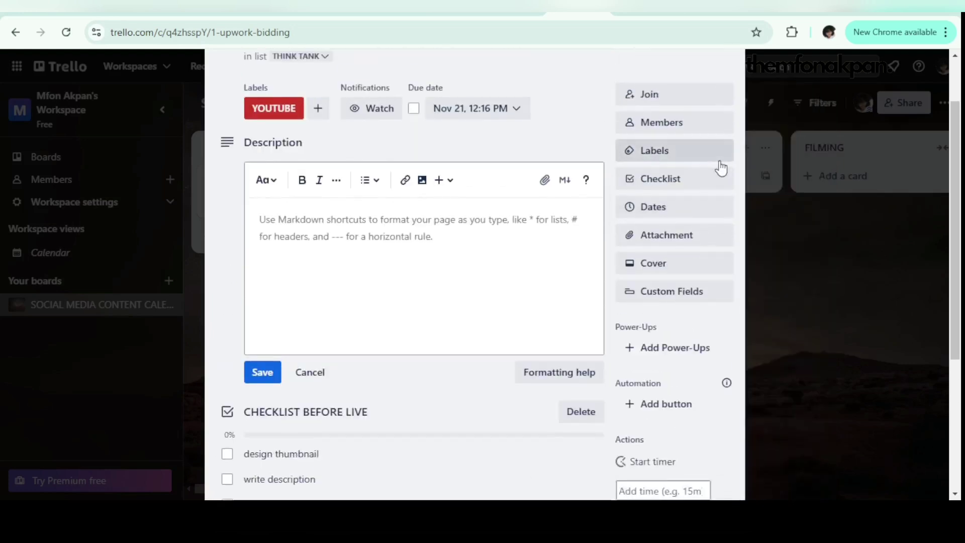
click(662, 239)
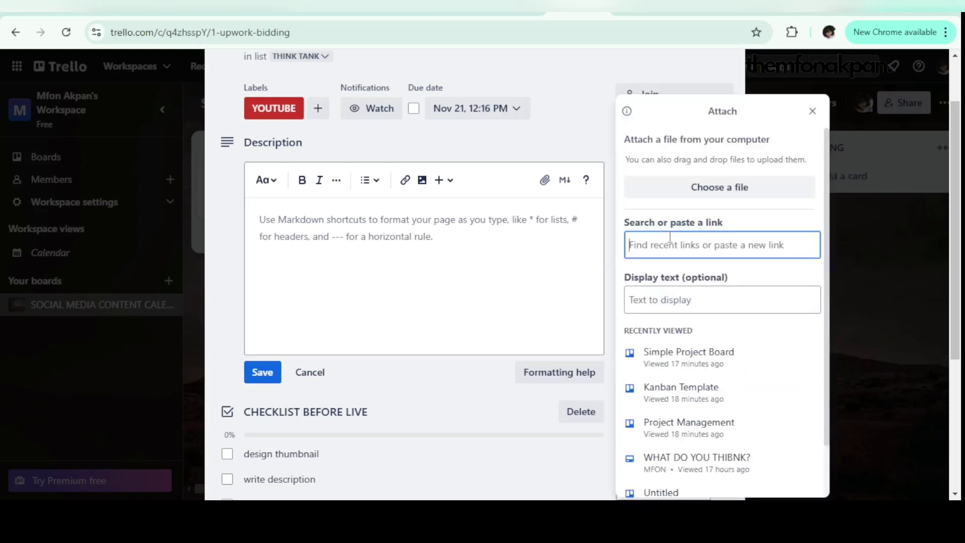
click(698, 190)
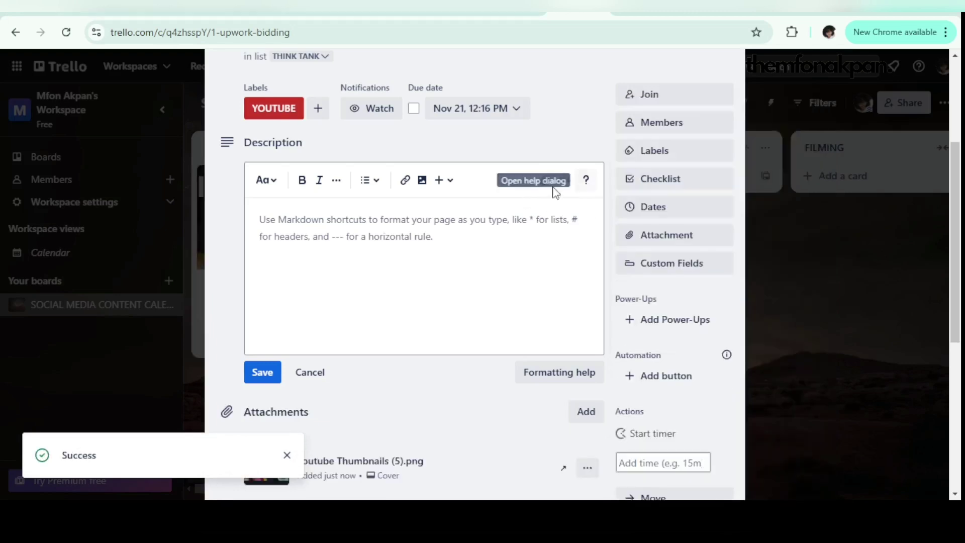
scroll(472, 334, up, 3)
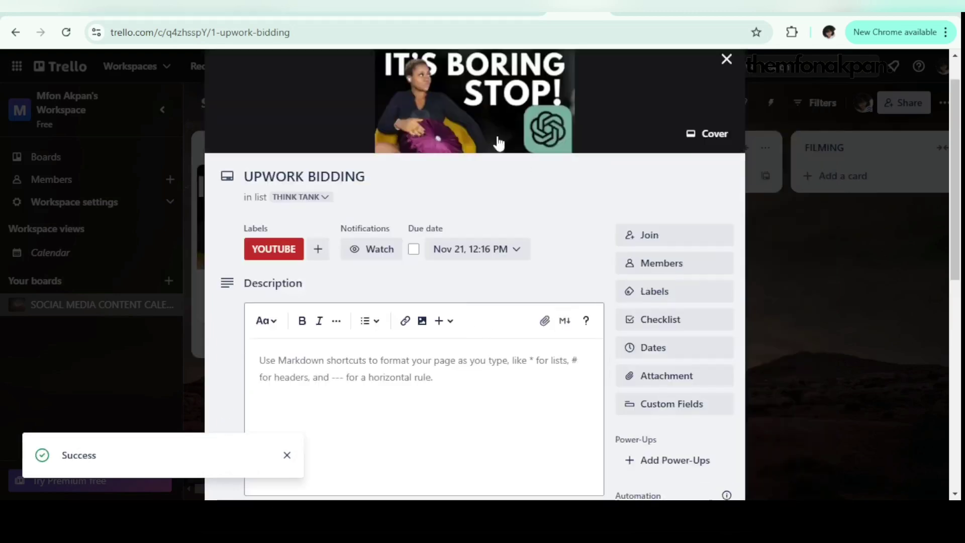
- Check what custom fields offer for the UPWORK BIDDING card, and close that information again
scroll(578, 274, down, 5)
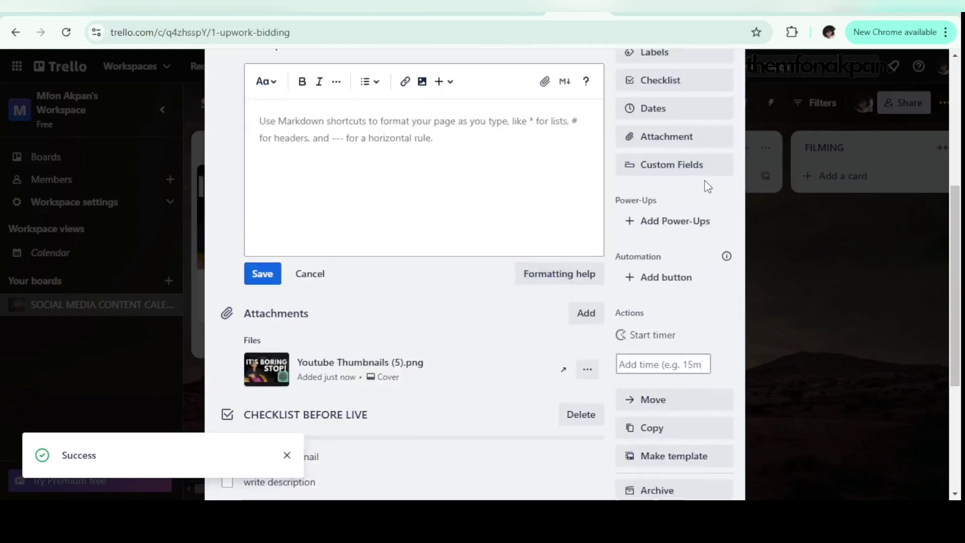
click(669, 166)
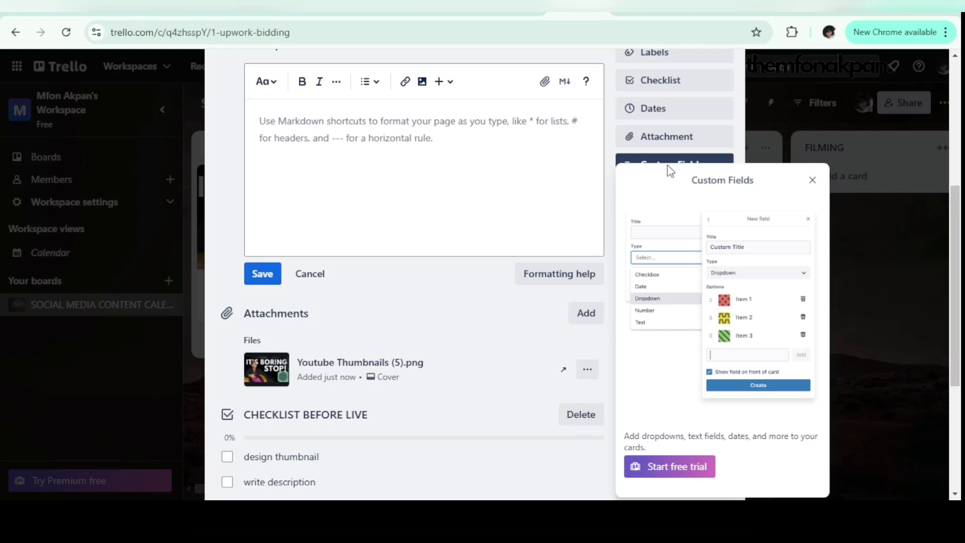
click(812, 180)
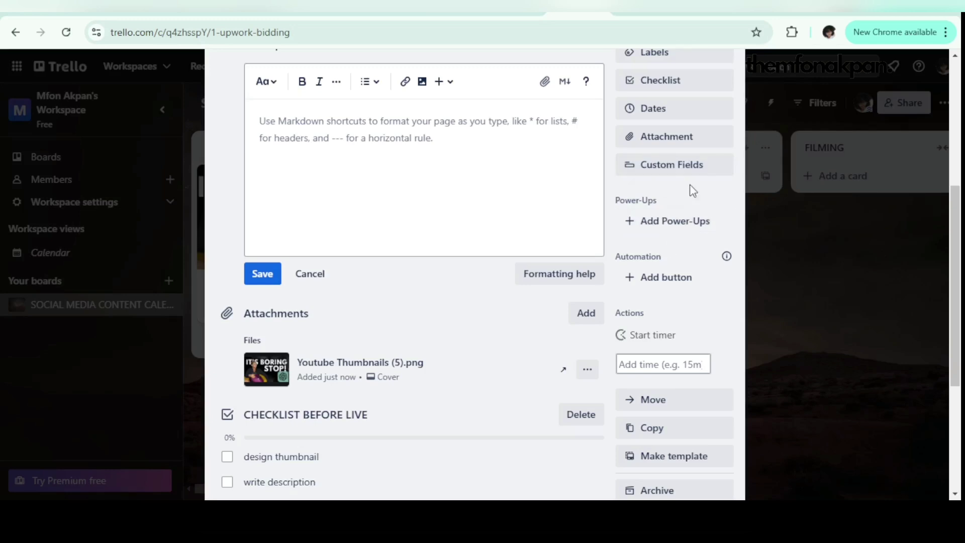
- Browse the featured Power-Ups, add one of them to the board, and return to the board's lists
click(672, 223)
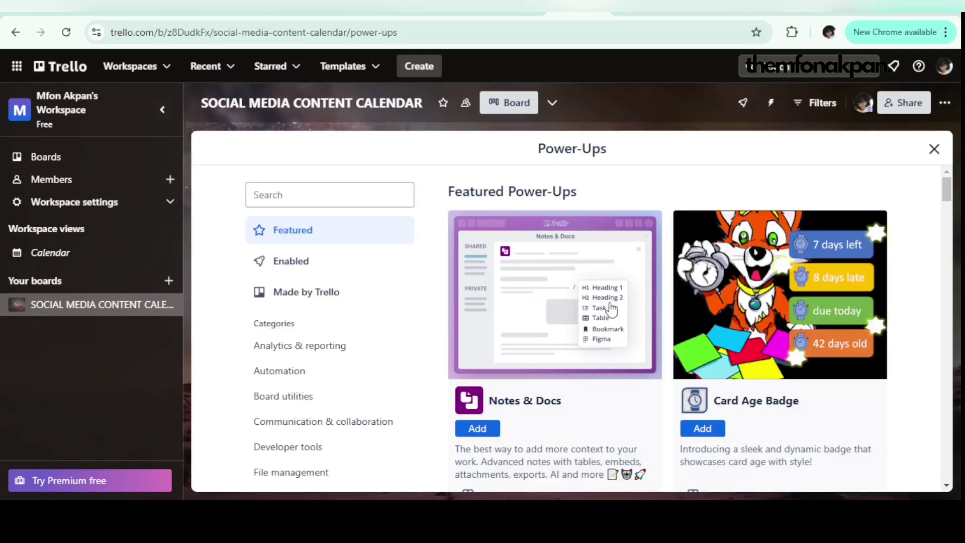
scroll(528, 349, down, 5)
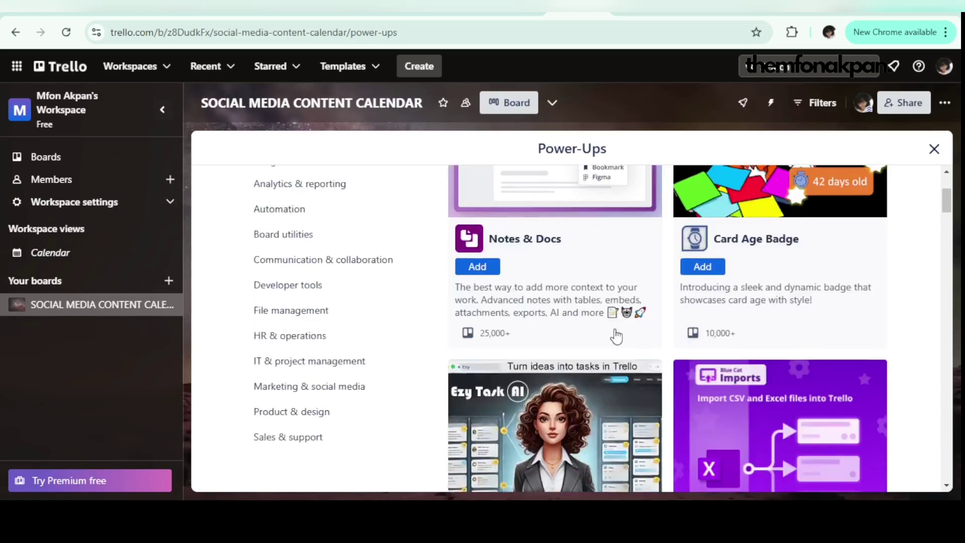
scroll(637, 338, down, 3)
click(487, 319)
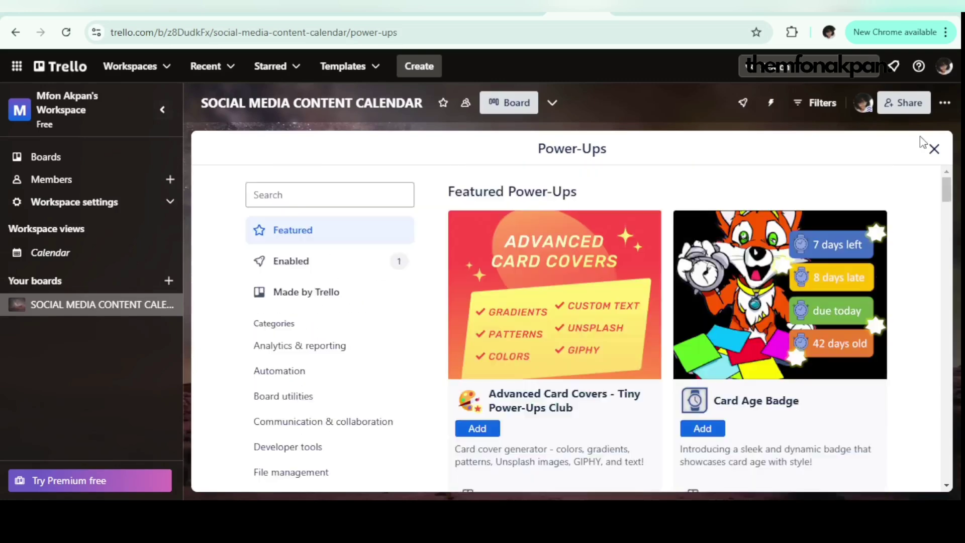
click(934, 149)
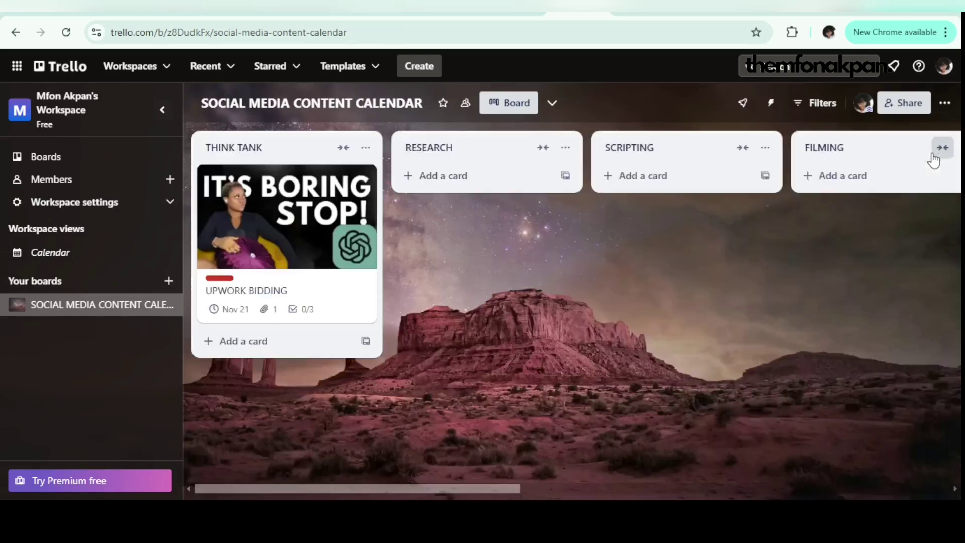
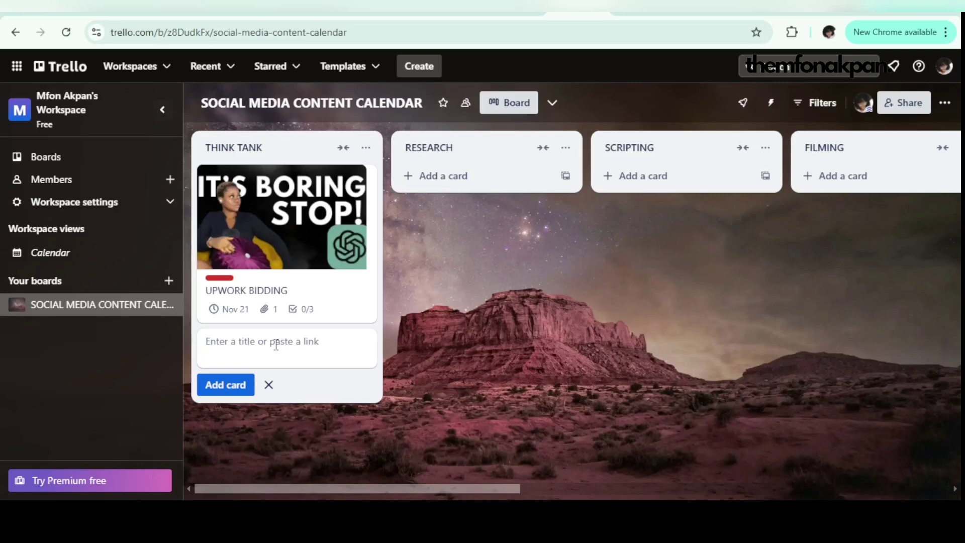
- Add a card titled "HOW TO ONBOARD A FOERIGN CLIENT" to the THINK TANK list
text(HOW)
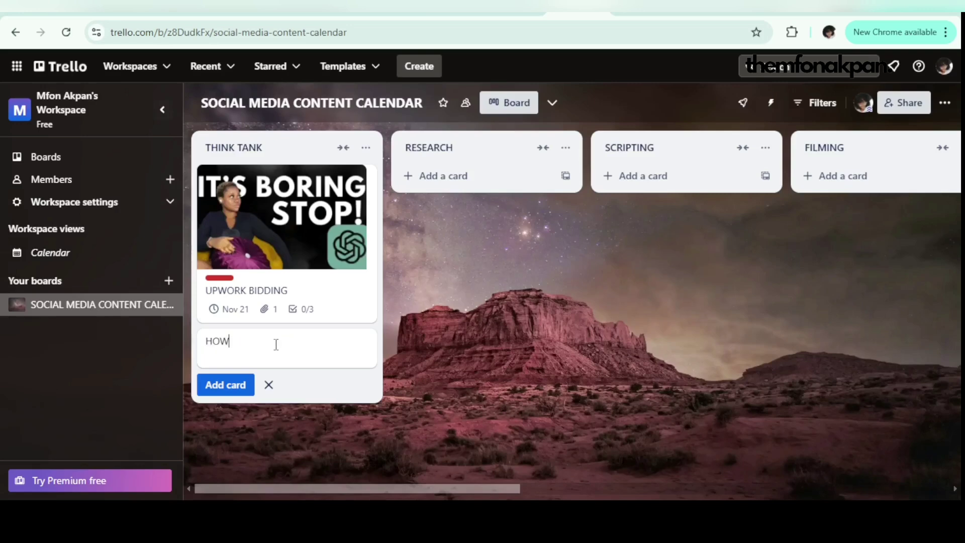
text( TO ONBOARD A F)
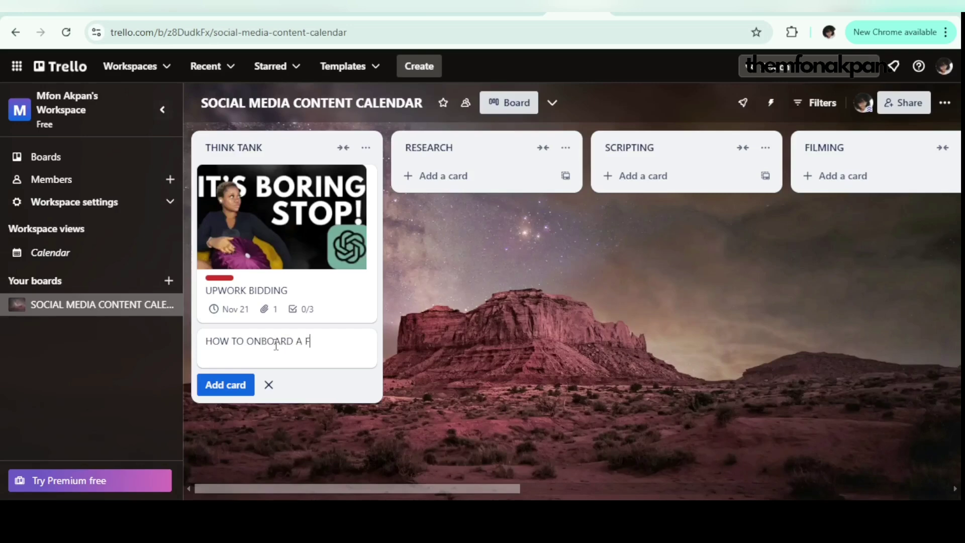
text(OERIGN CLIENT)
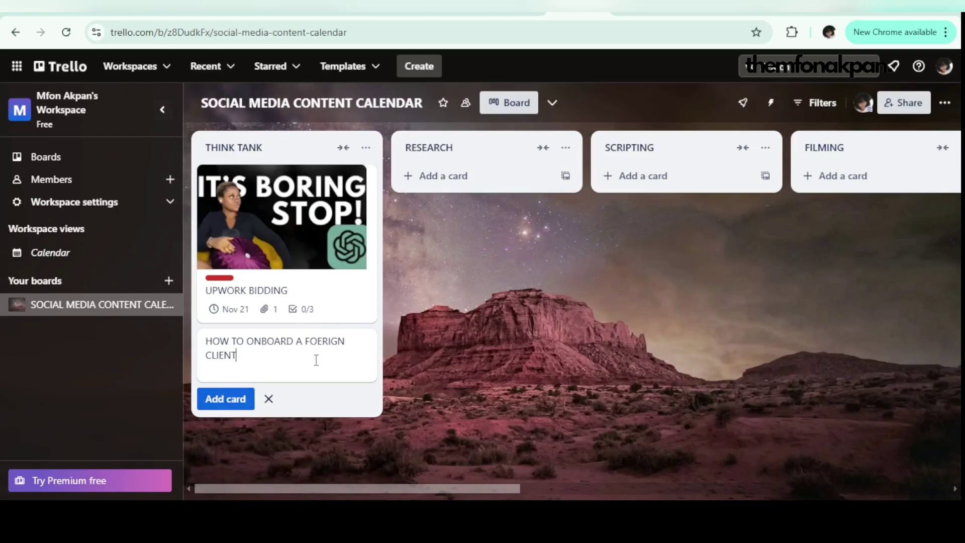
click(203, 402)
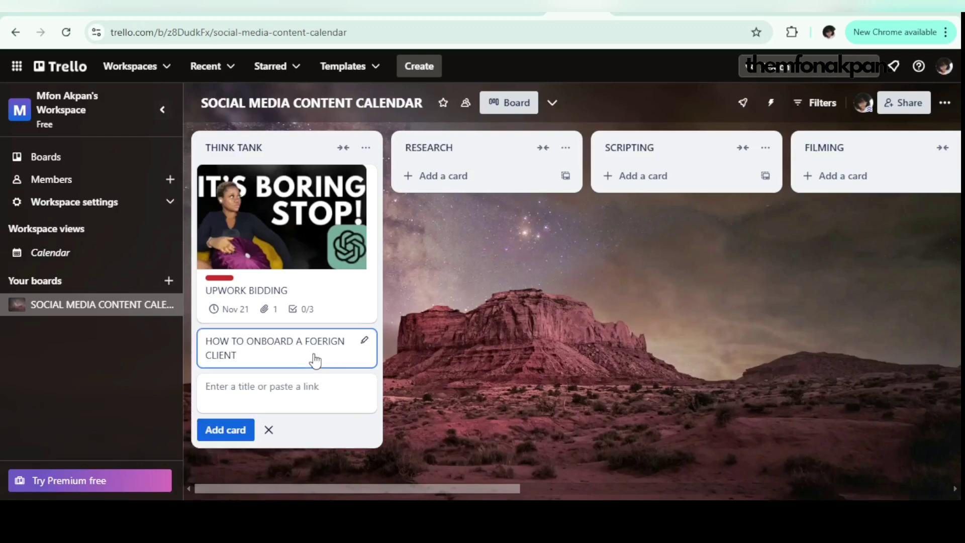
- Apply the untitled blue label to the HOW TO ONBOARD A FOERIGN CLIENT card
click(316, 358)
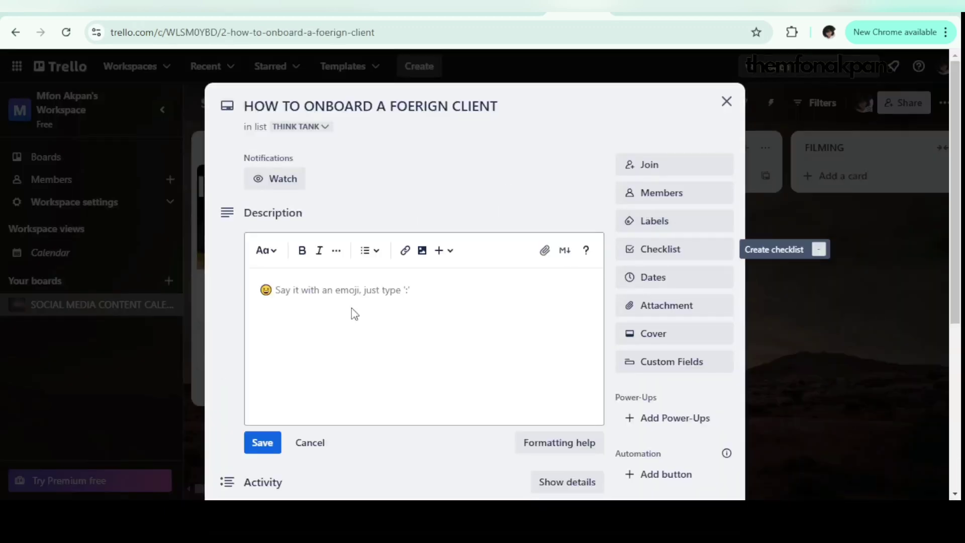
click(647, 221)
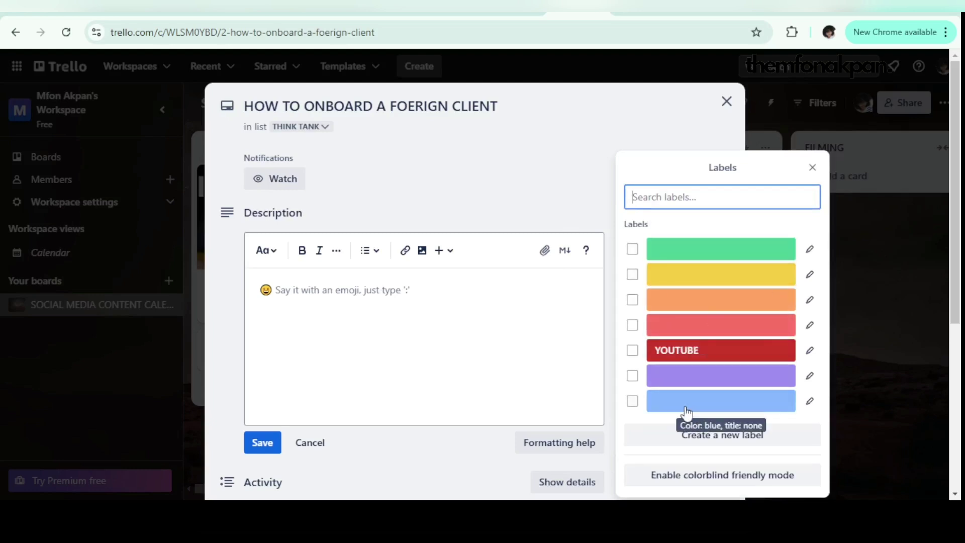
click(632, 403)
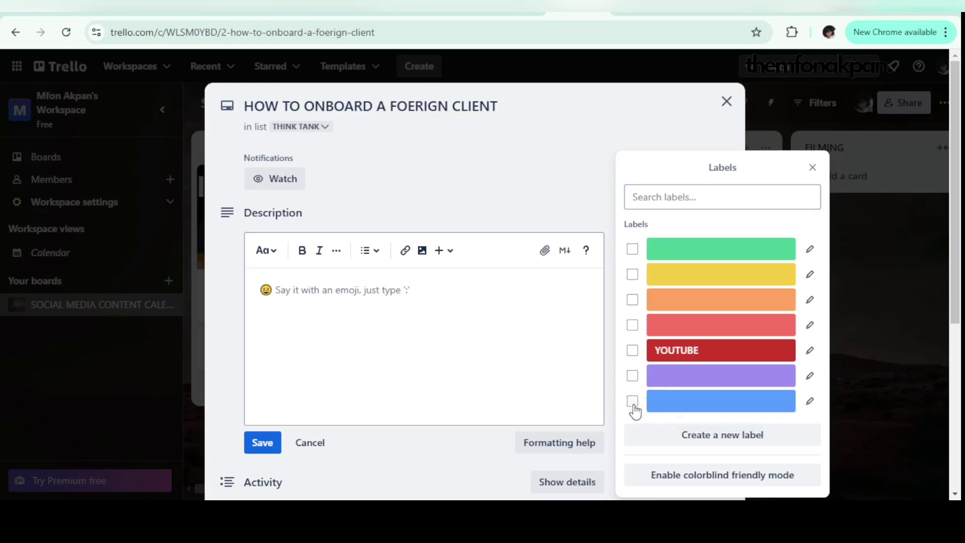
- Create a sky-blue label titled LINKEDIN on the HOW TO ONBOARD A FOERIGN CLIENT card, and close the card
click(657, 197)
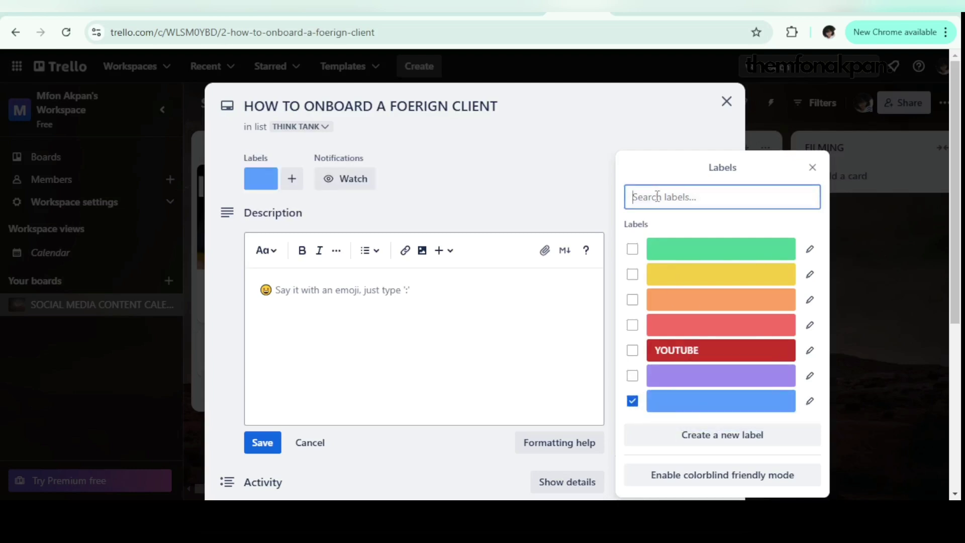
text(LINKEDIJ)
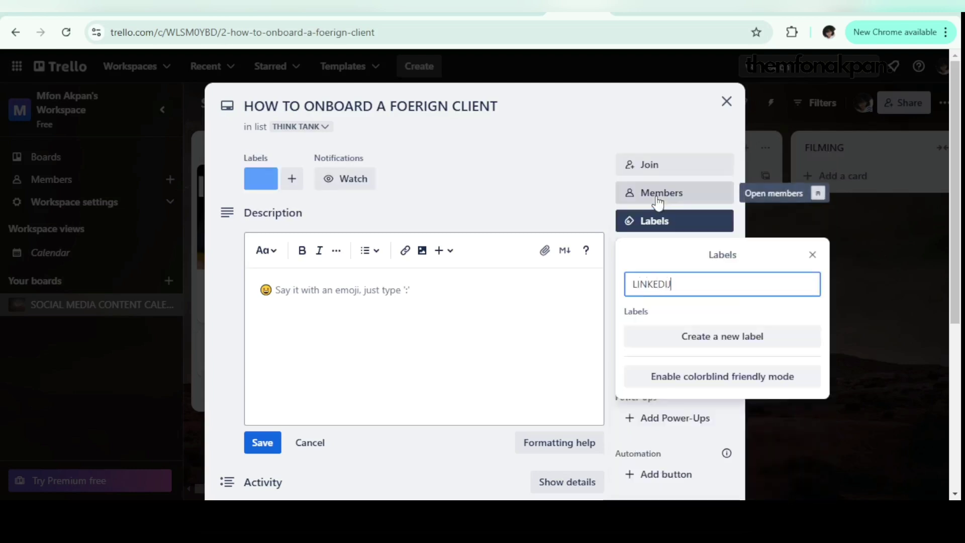
key(BackSpace)
text(N)
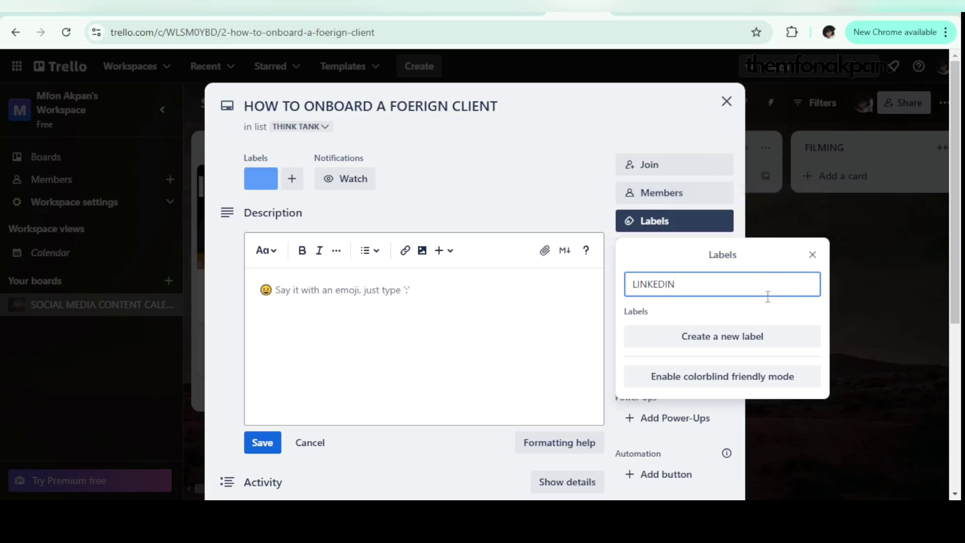
click(751, 340)
scroll(704, 403, down, 1)
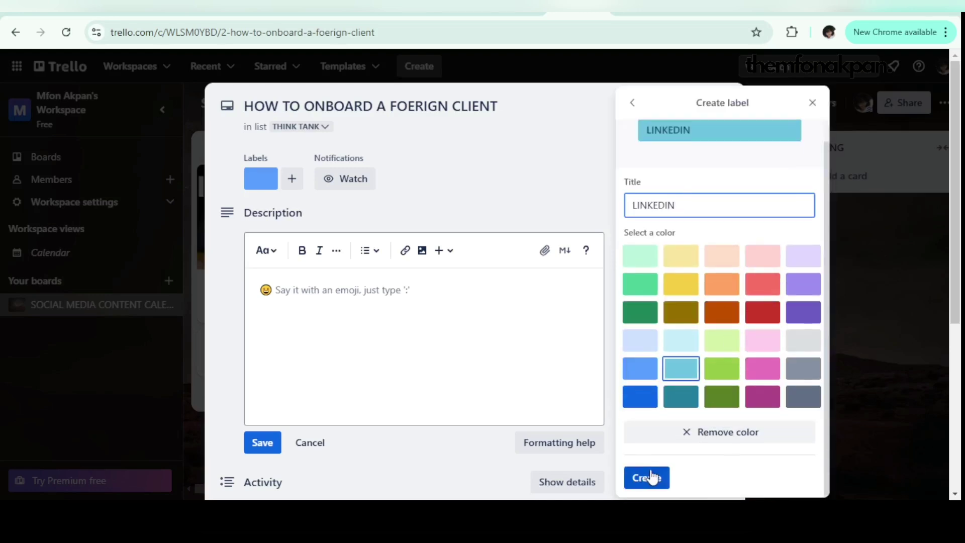
click(652, 477)
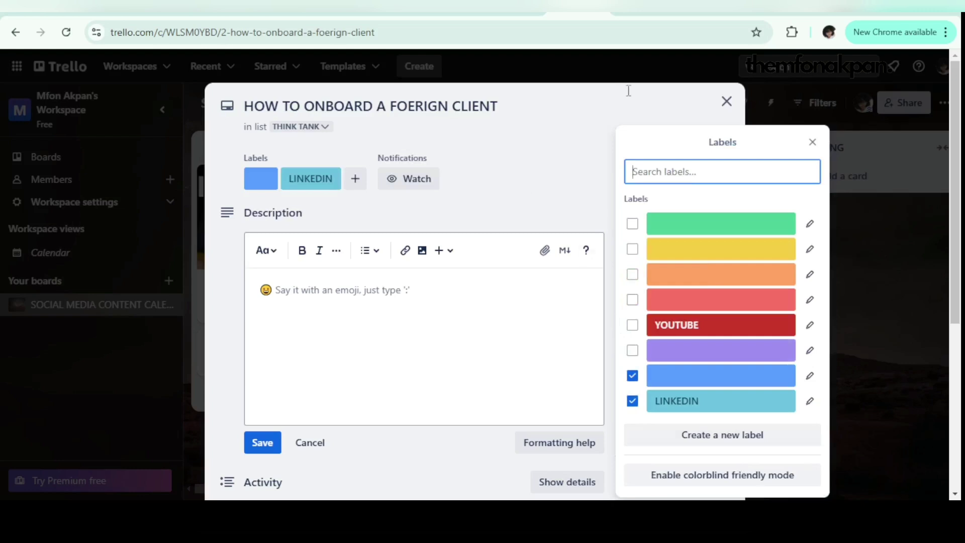
click(781, 114)
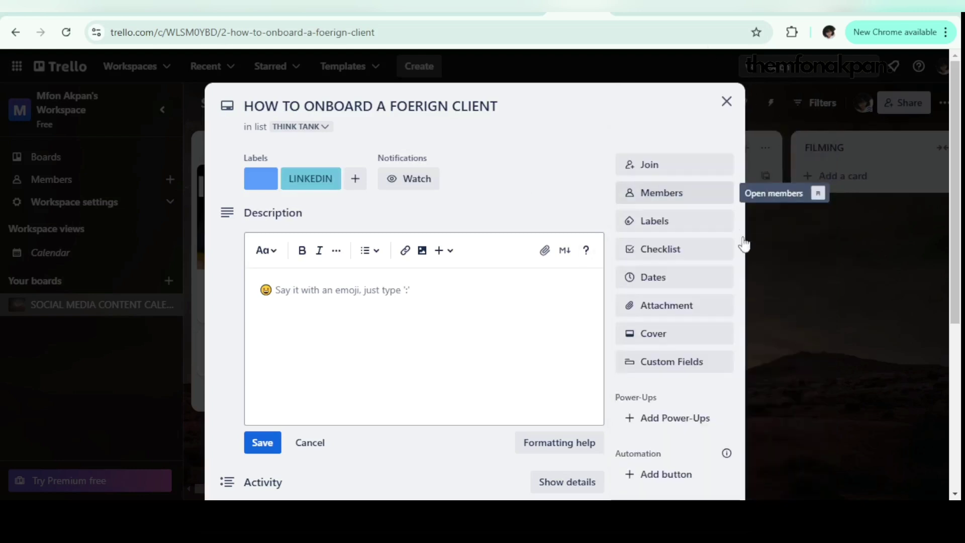
click(727, 102)
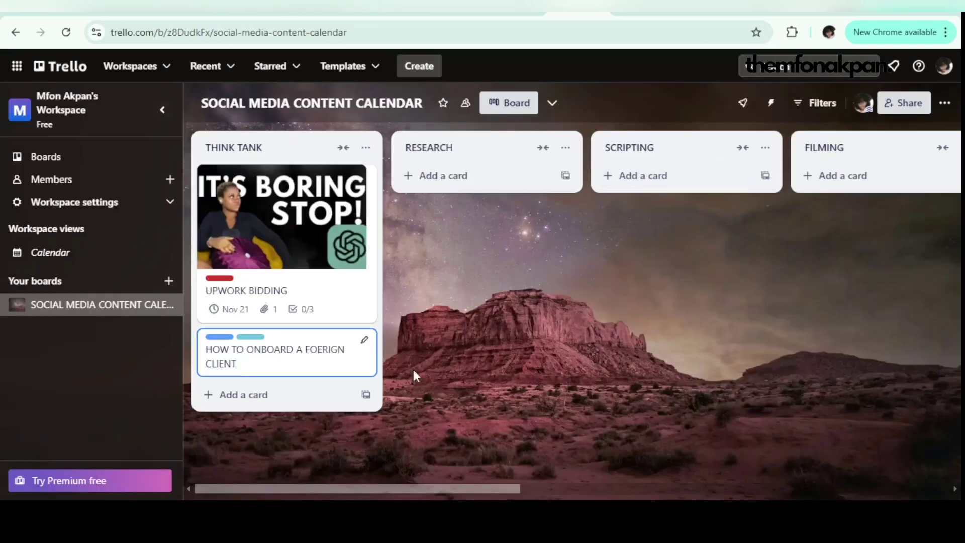
- Remove the untitled blue label from the HOW TO ONBOARD A FOERIGN CLIENT card and close the card
click(275, 347)
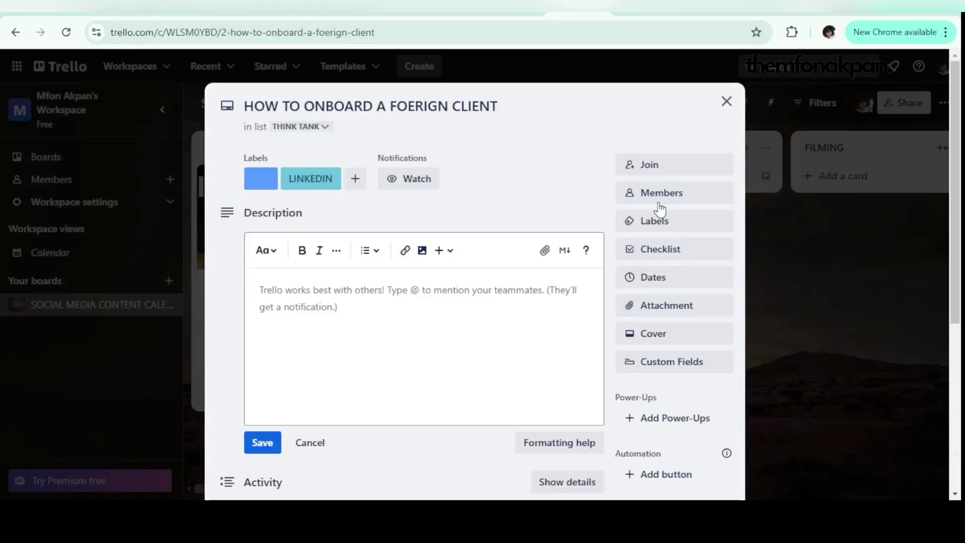
click(663, 222)
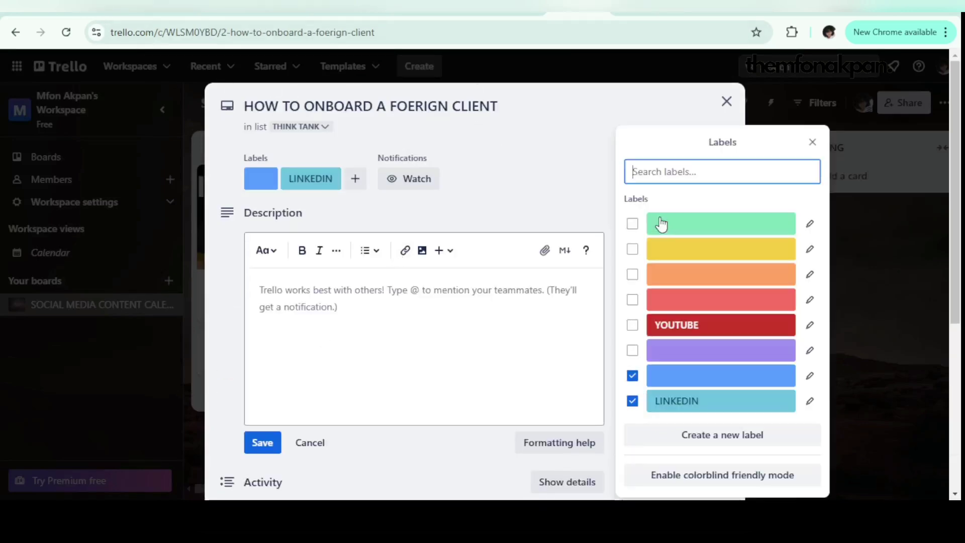
click(638, 379)
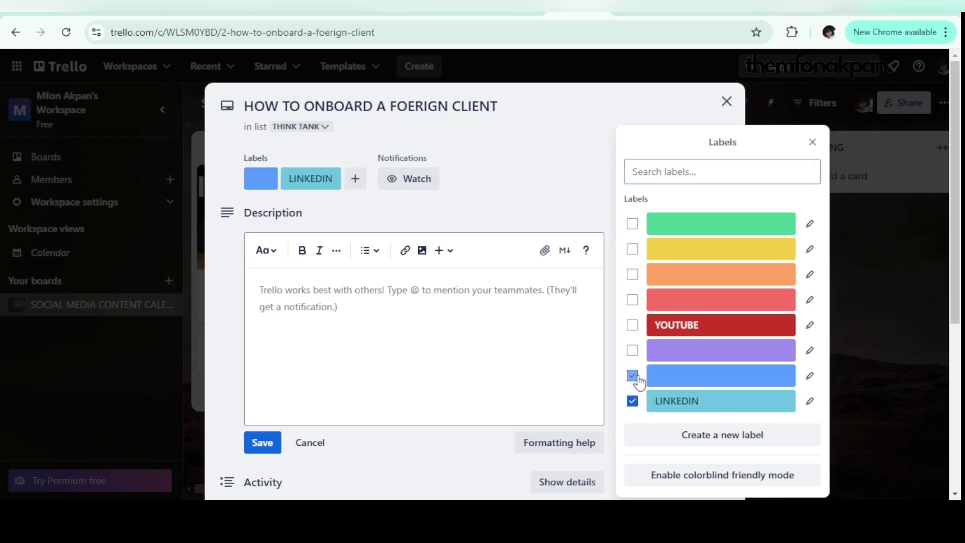
key(Escape)
key(Escape)
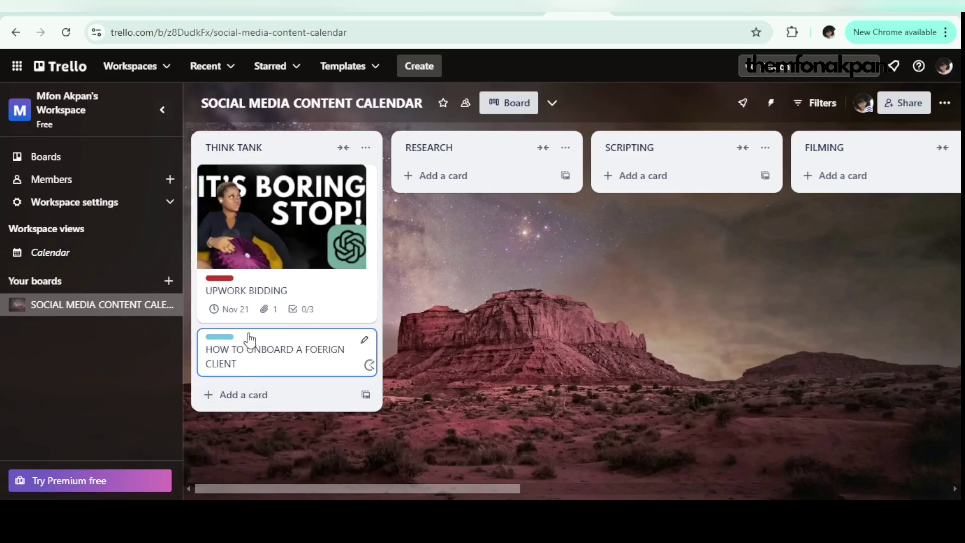
- Review the details of the UPWORK BIDDING and HOW TO ONBOARD A FOERIGN CLIENT cards, and return to the board
click(312, 292)
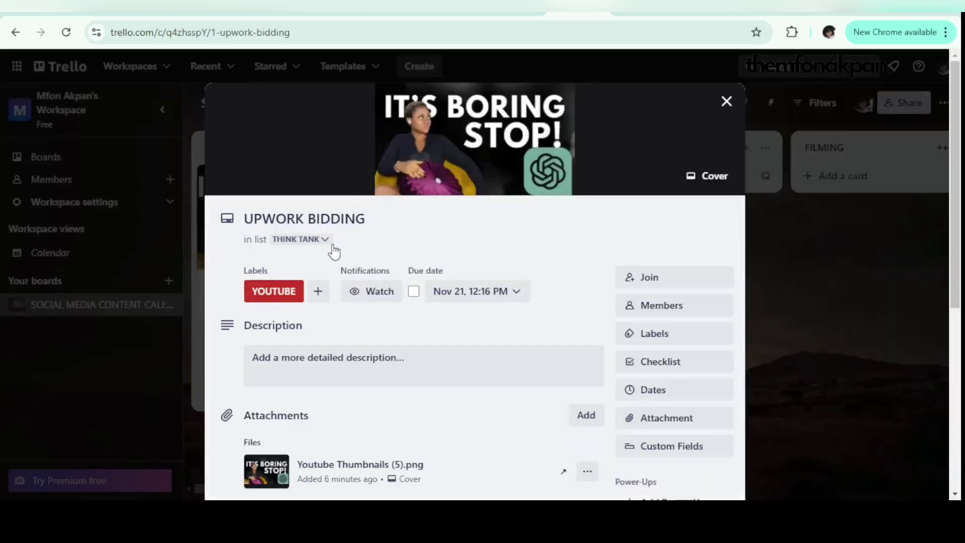
click(726, 101)
click(287, 345)
click(312, 229)
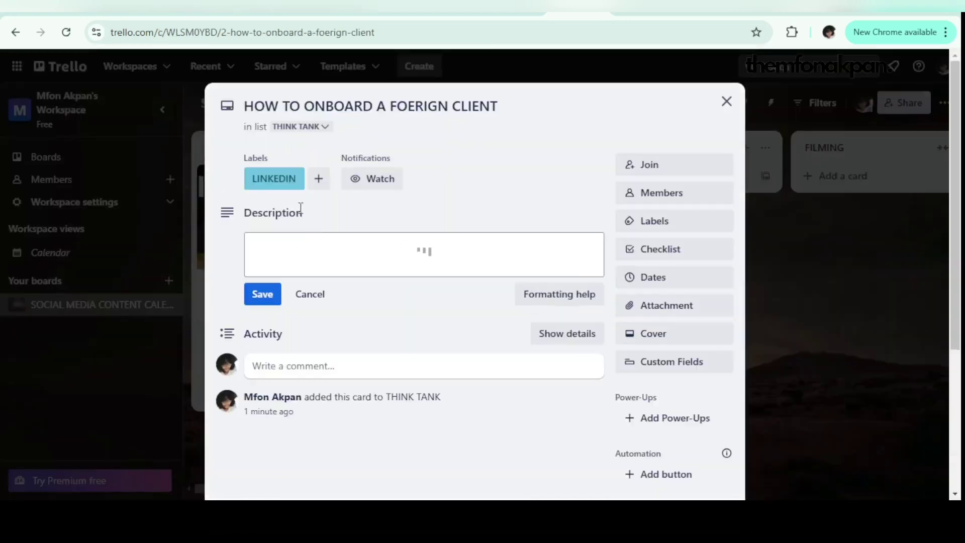
click(727, 101)
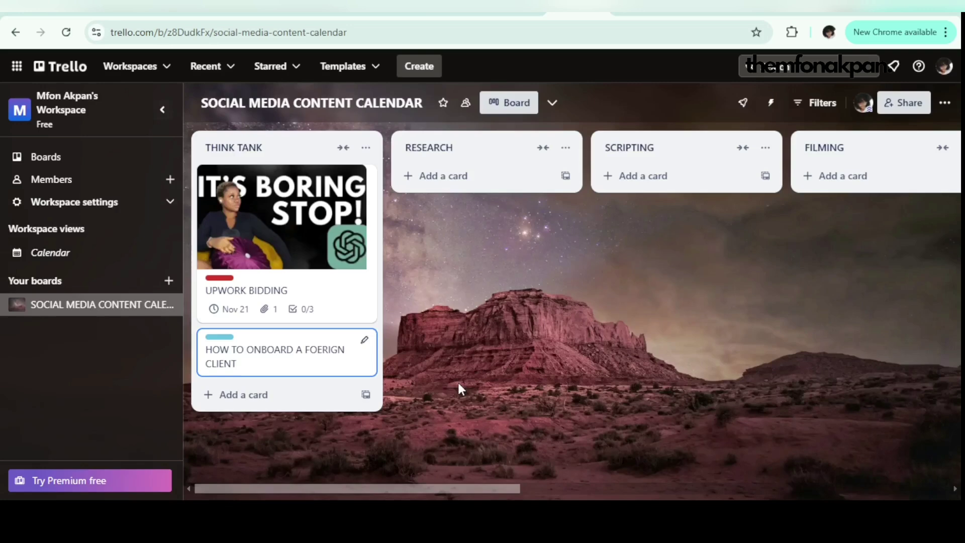
key(alt+Left)
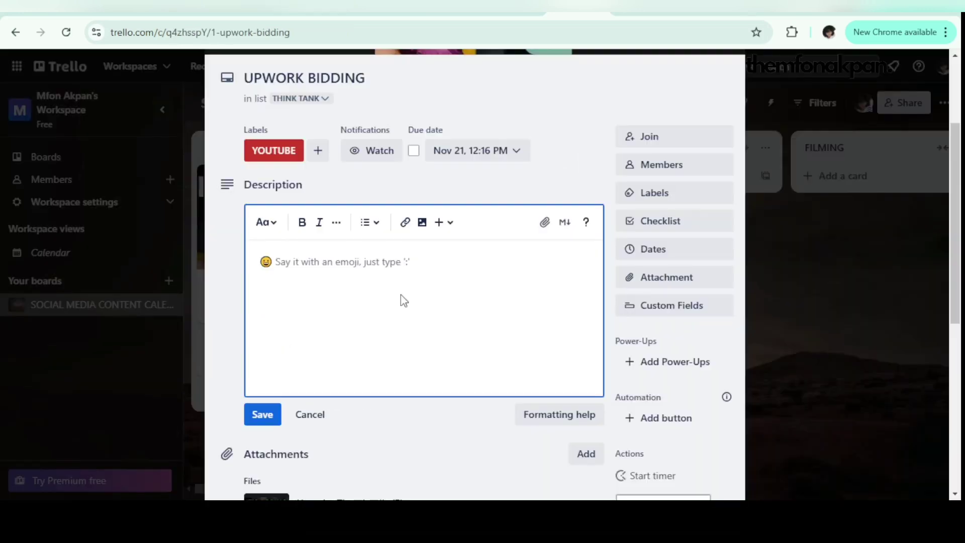
scroll(427, 300, down, 3)
key(alt+Left)
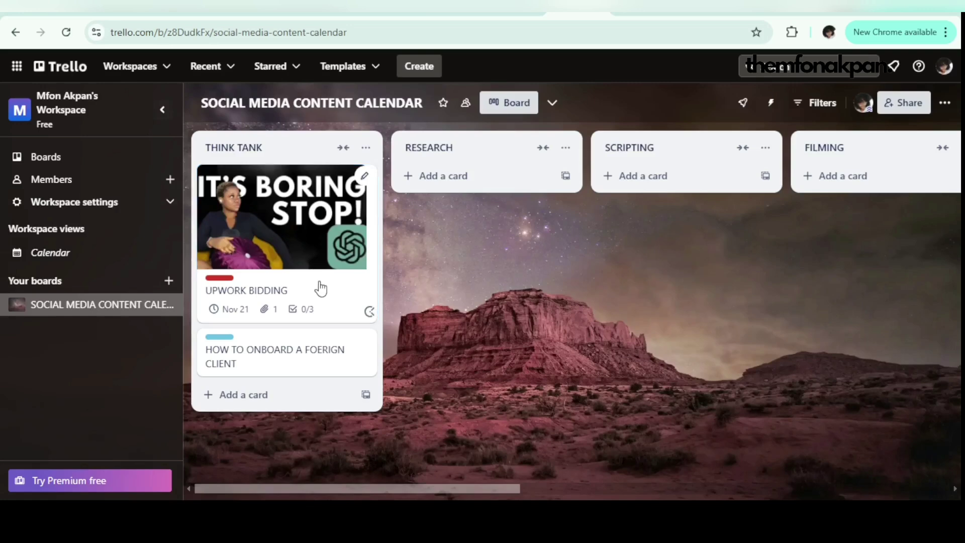
- Move the UPWORK BIDDING card from THINK TANK to RESEARCH, check its details, and advance it to SCRIPTING
drag(320, 288, 447, 230)
drag(514, 273, 514, 273)
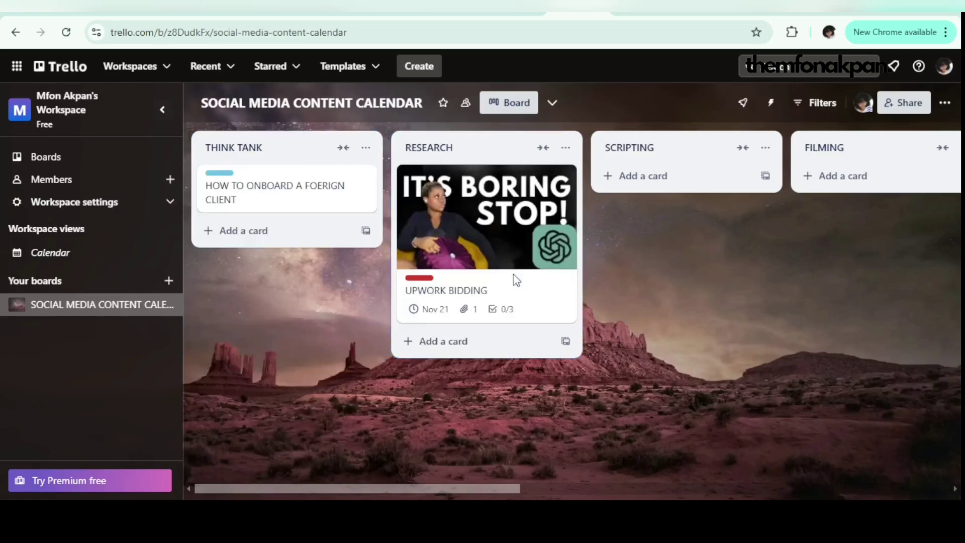
click(533, 286)
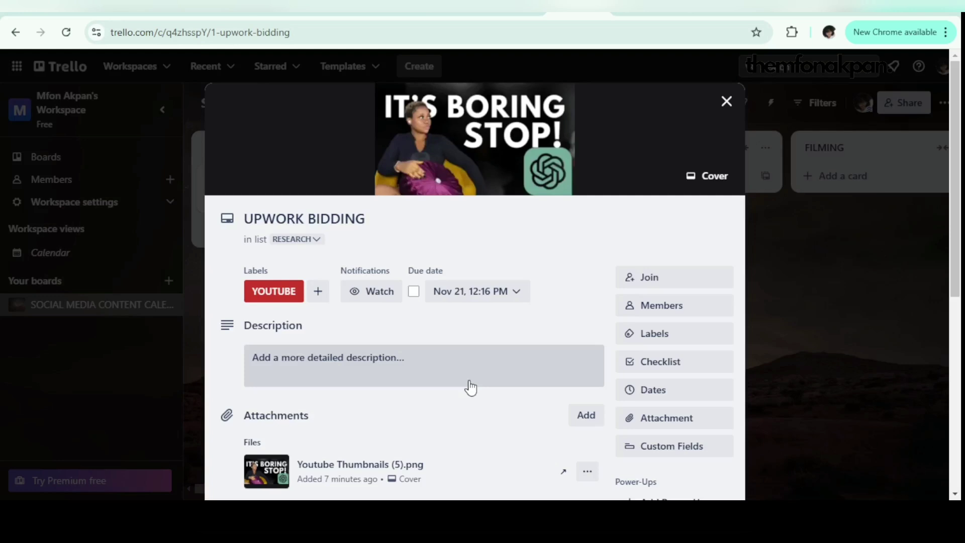
key(Escape)
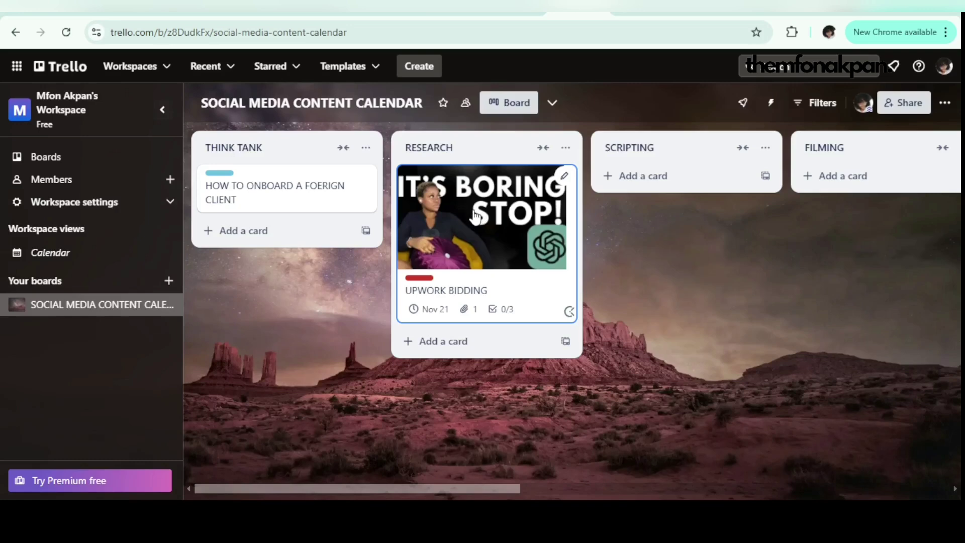
drag(476, 217, 659, 183)
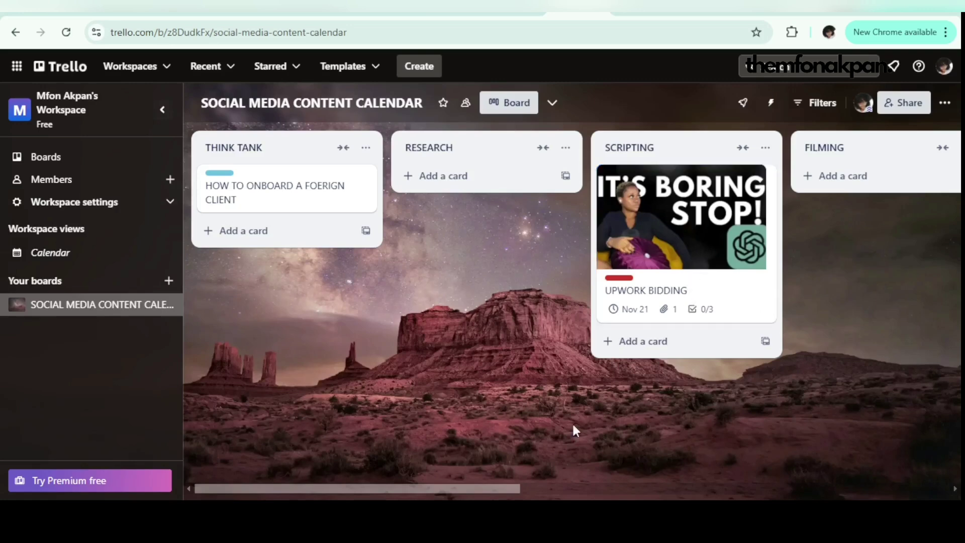
- Move the UPWORK BIDDING card to the FILMING list, with the FILMING list placed directly after SCRIPTING
drag(469, 490, 572, 481)
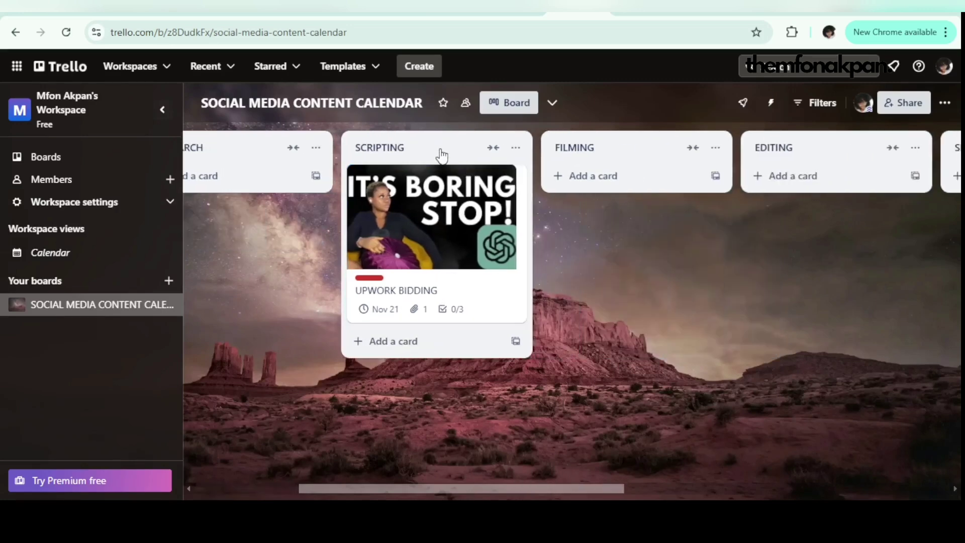
drag(440, 151, 637, 147)
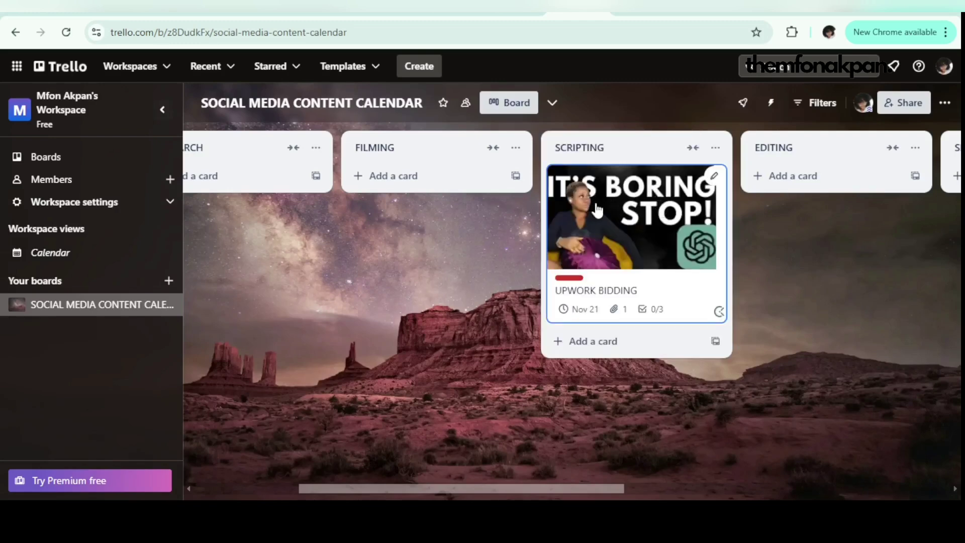
drag(671, 209, 501, 214)
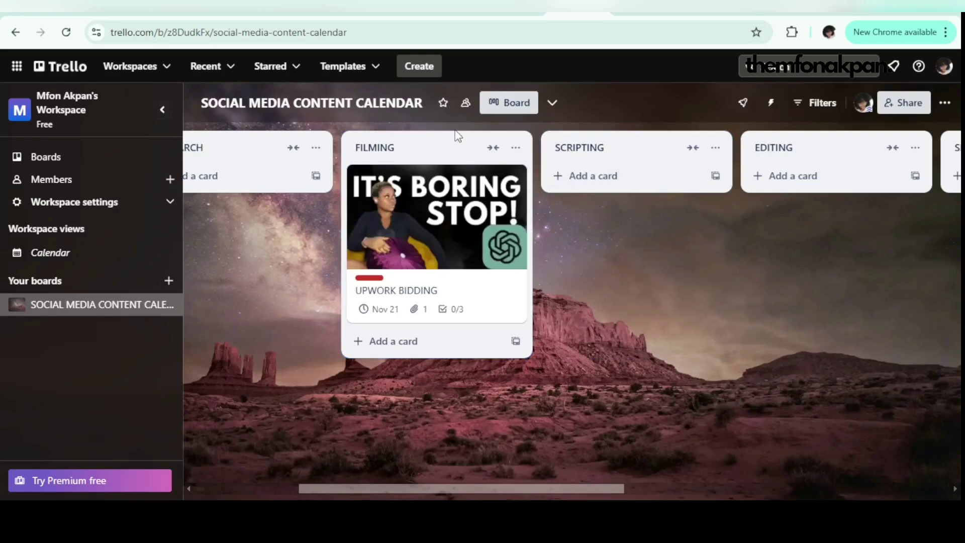
drag(440, 151, 654, 151)
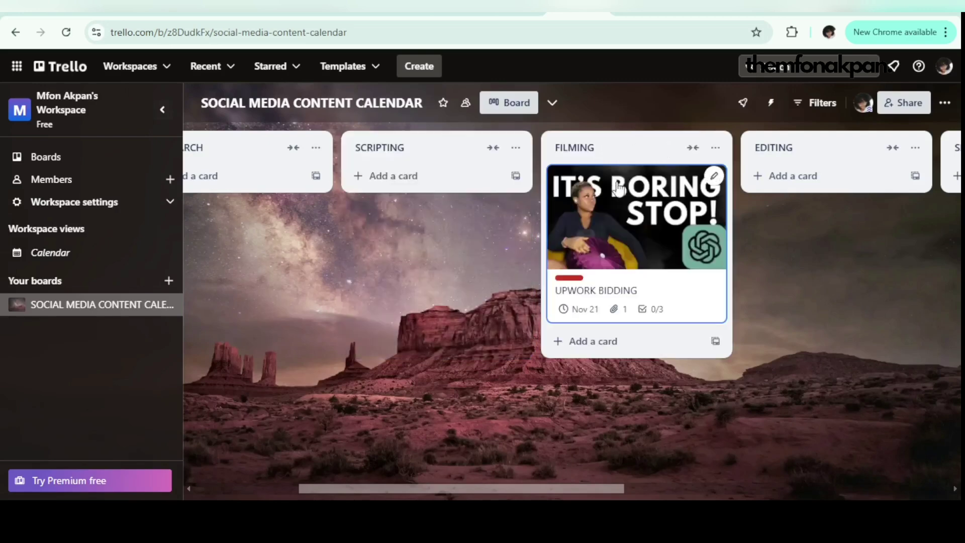
drag(497, 239, 623, 241)
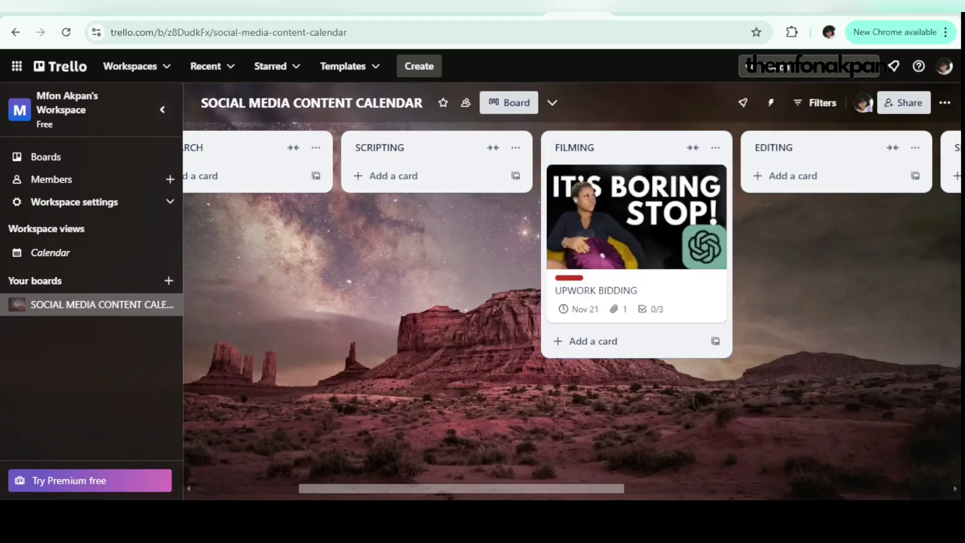
- Advance the UPWORK BIDDING card from FILMING through EDITING and SEO to the SCHEDULED list
drag(532, 492, 662, 482)
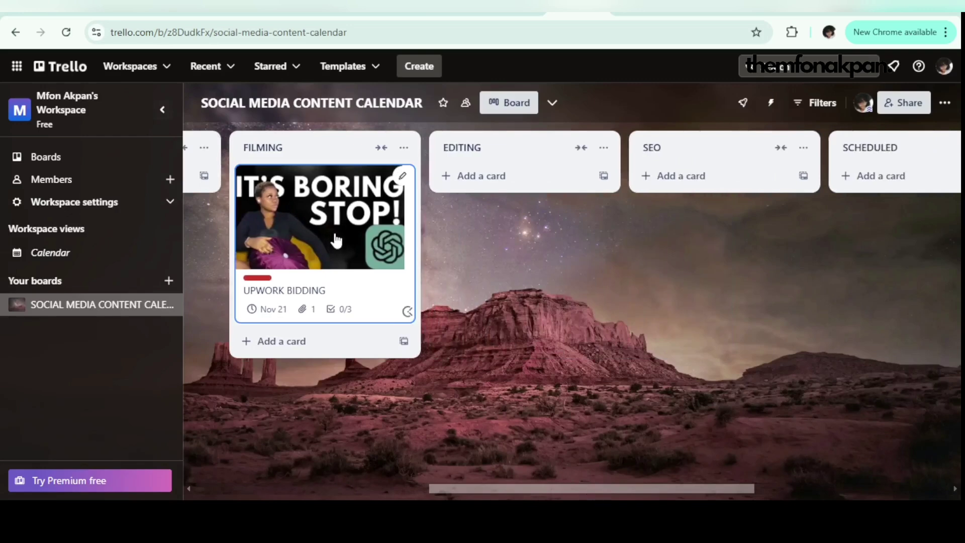
drag(336, 240, 512, 236)
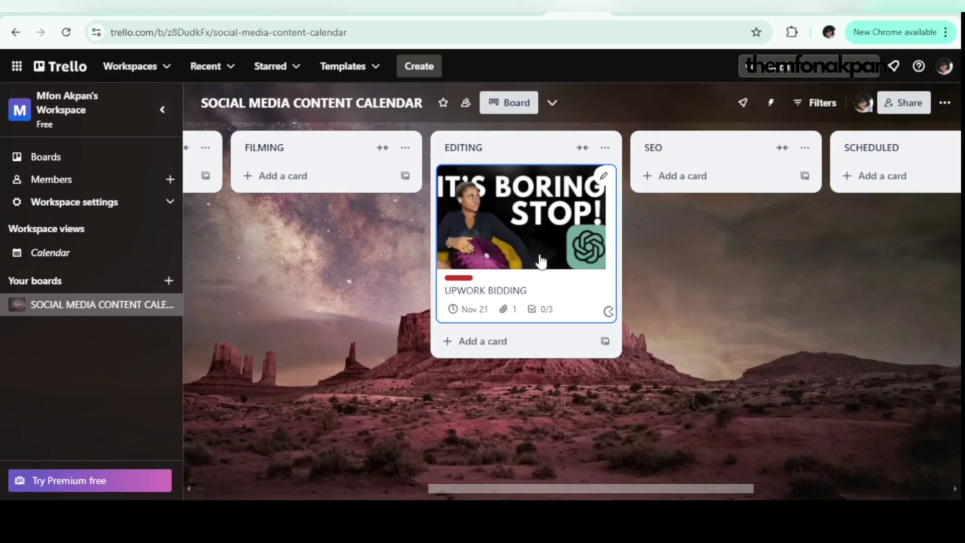
drag(520, 250, 750, 306)
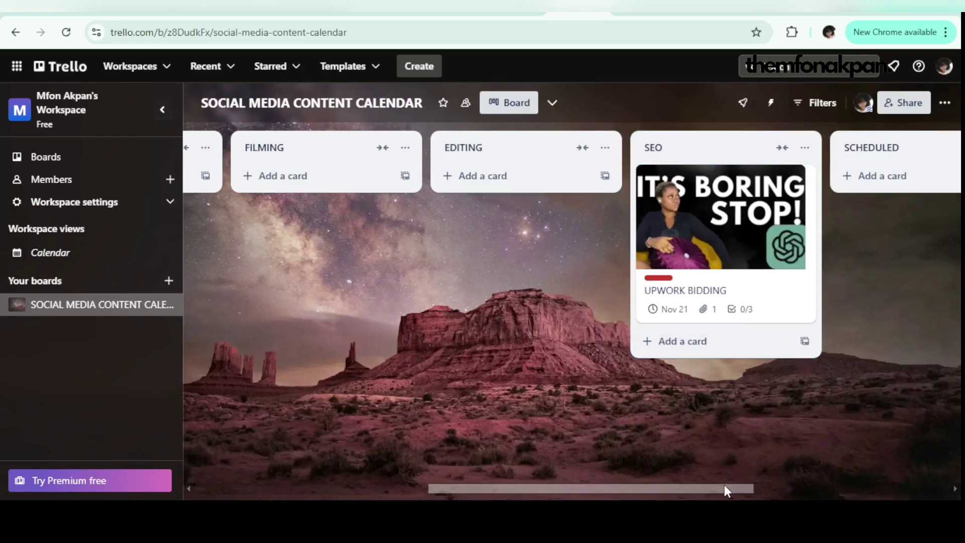
drag(724, 486, 802, 477)
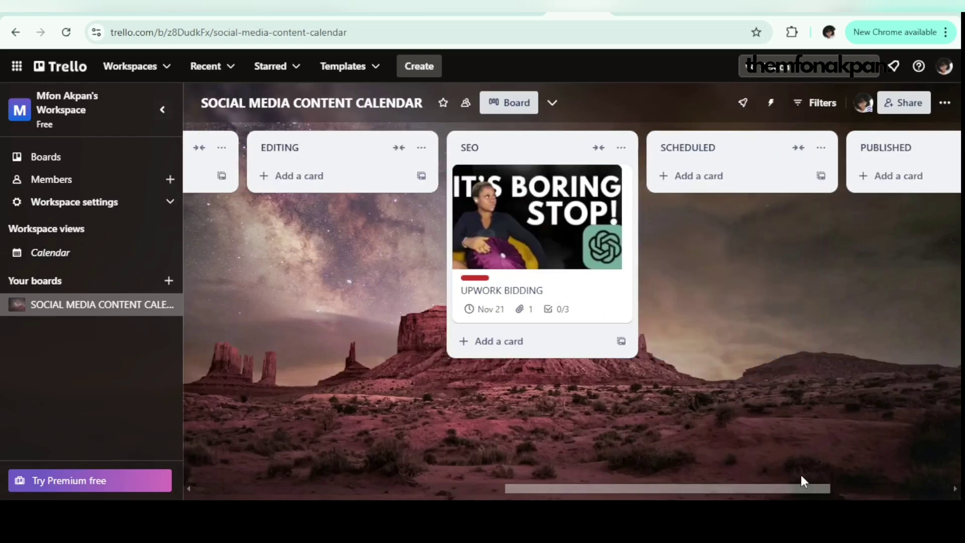
drag(541, 250, 750, 258)
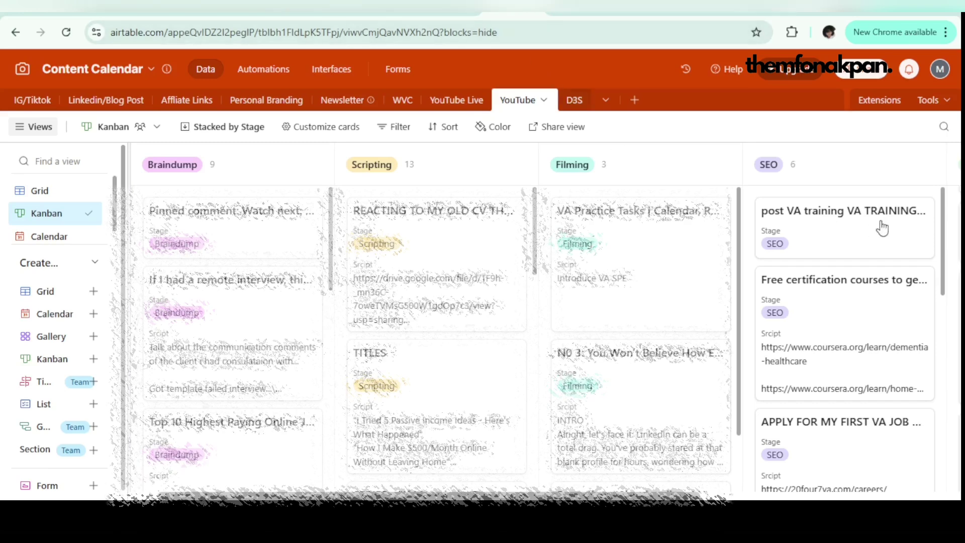
- In the Airtable Content Calendar's YouTube Kanban, move the "From 1k to 10k subscribers!" record from Filming to SEO and browse the Completed records
drag(648, 491, 875, 452)
scroll(797, 459, right, 8)
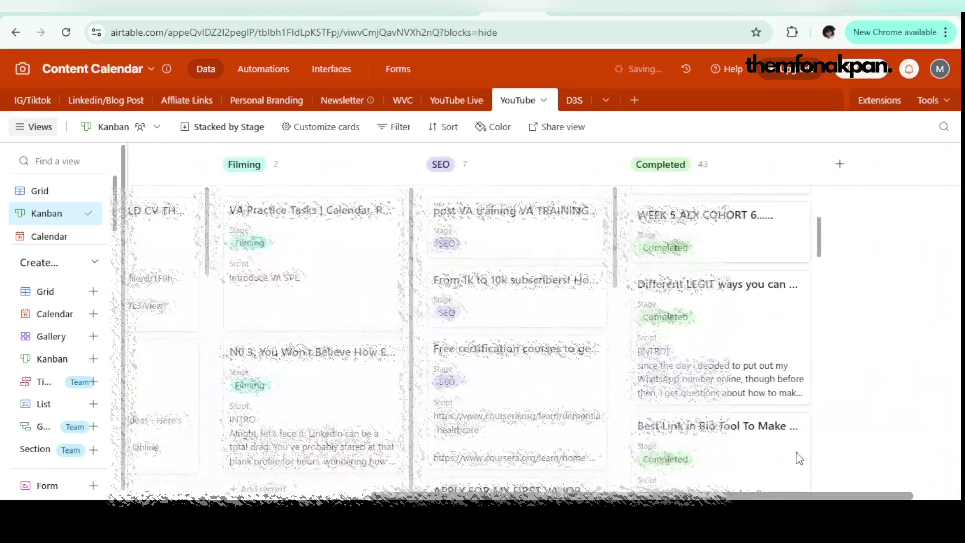
scroll(717, 287, down, 5)
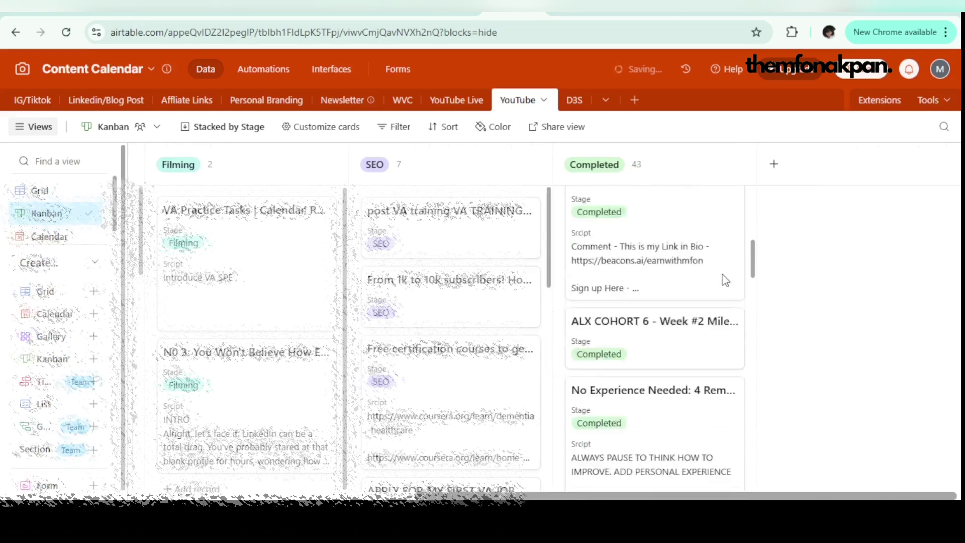
scroll(649, 201, down, 10)
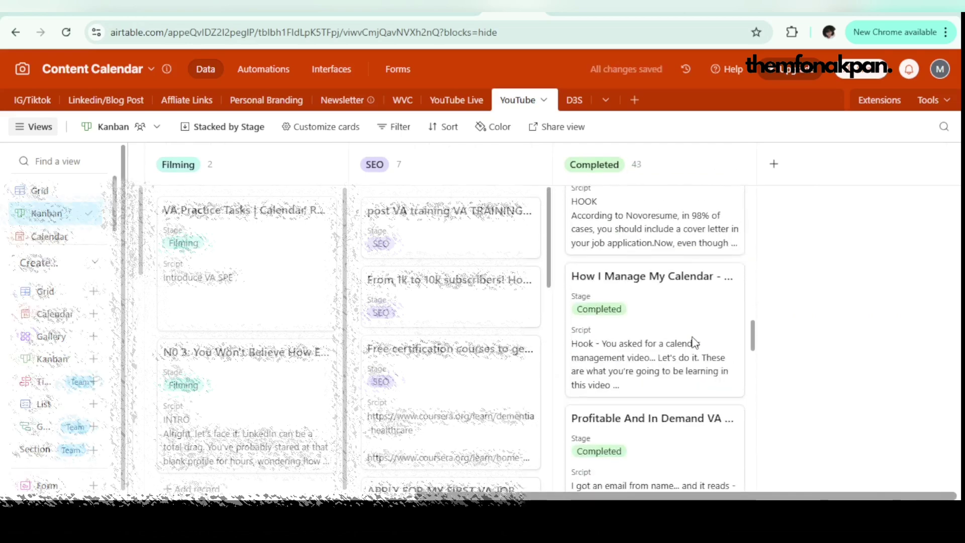
scroll(695, 342, down, 15)
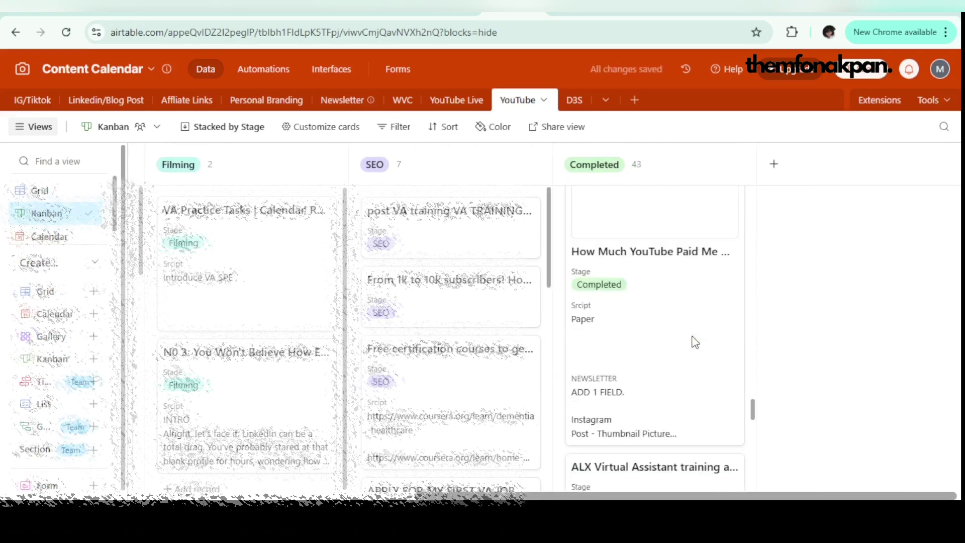
scroll(695, 343, down, 3)
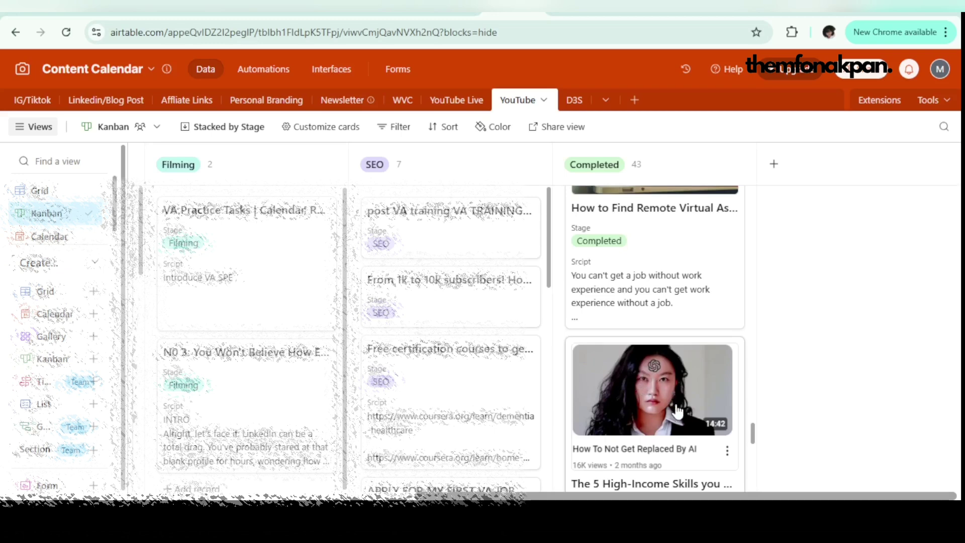
scroll(679, 407, up, 3)
scroll(656, 321, up, 1)
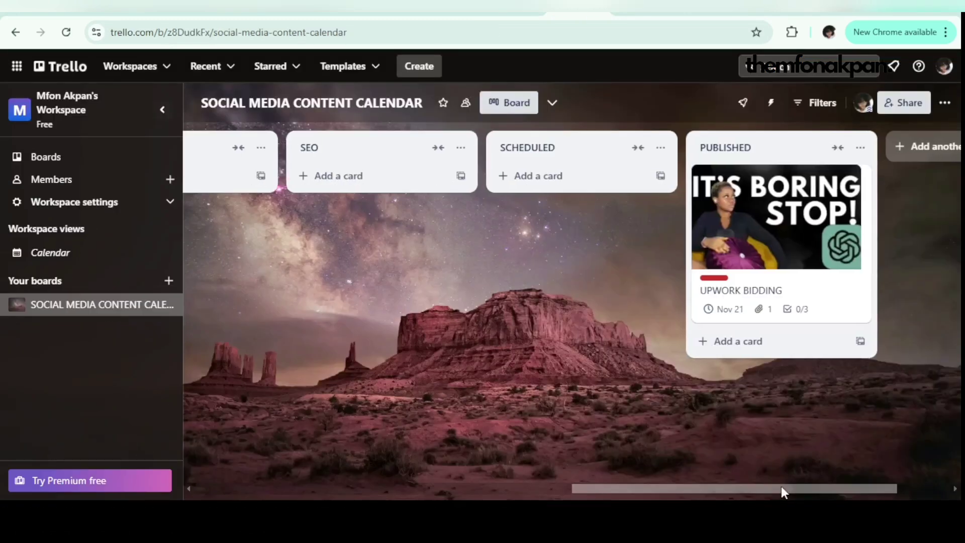
- Switch back to the Trello board and return to its earlier production-stage lists
drag(781, 487, 536, 457)
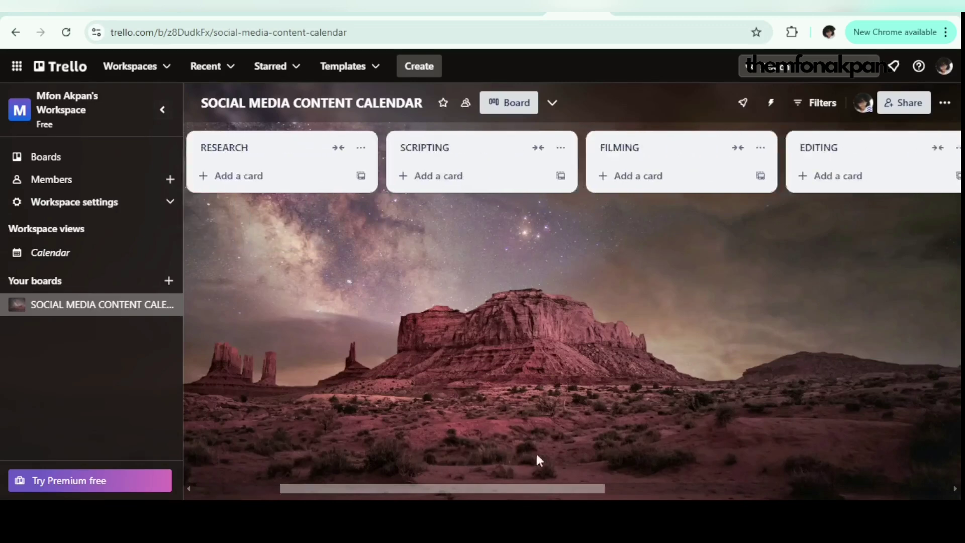